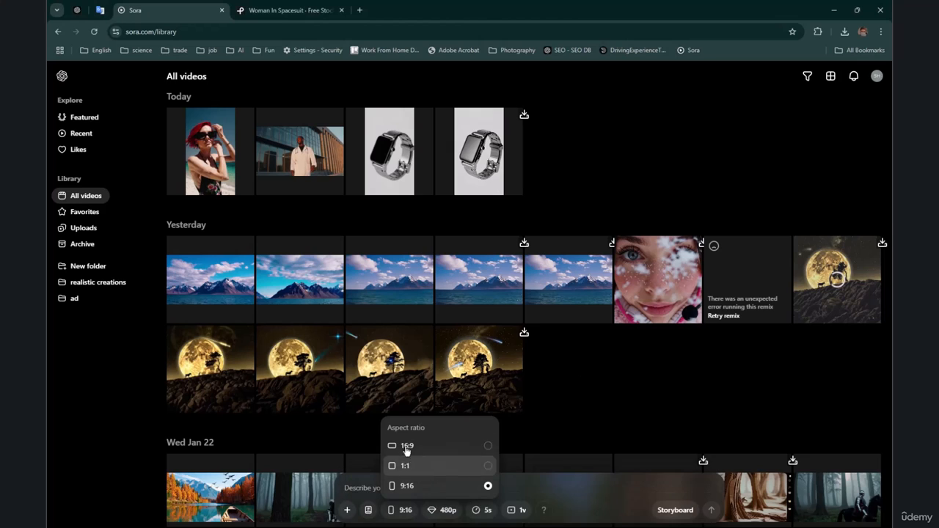
Step: Set the aspect ratio to 16:9 and try to upload the astronaut image from the Downloads folder
left_click(416, 455)
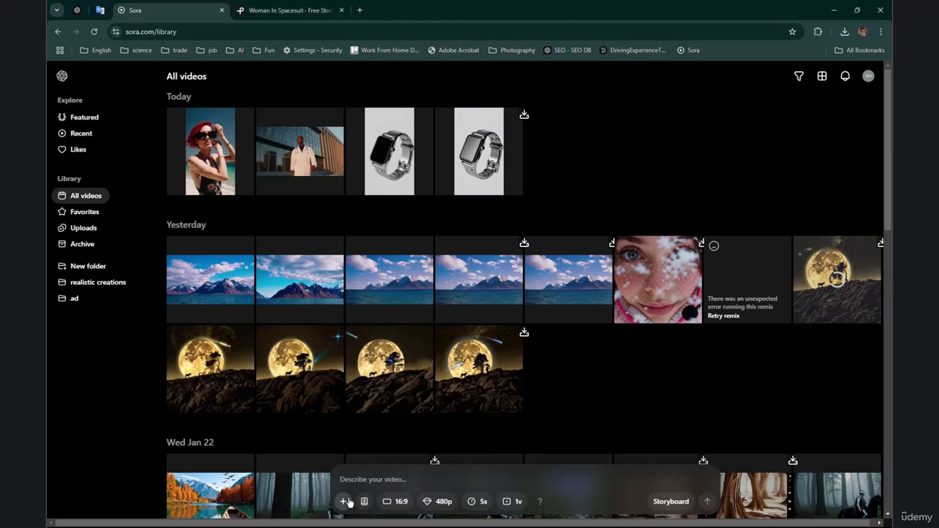
left_click(348, 508)
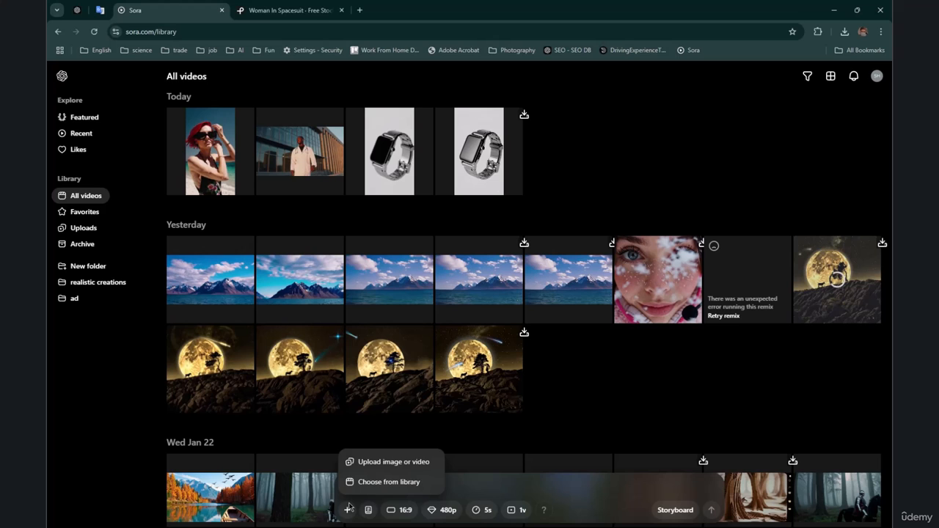
left_click(391, 464)
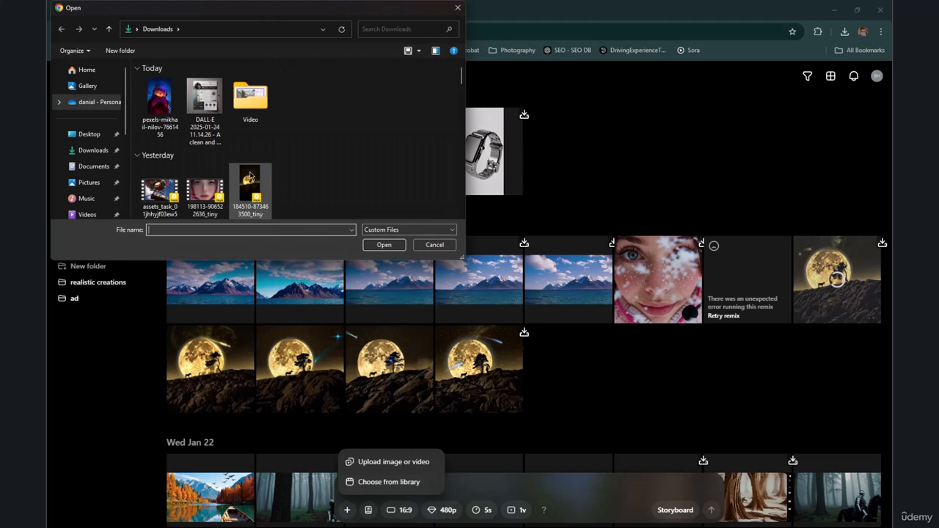
double_click(163, 110)
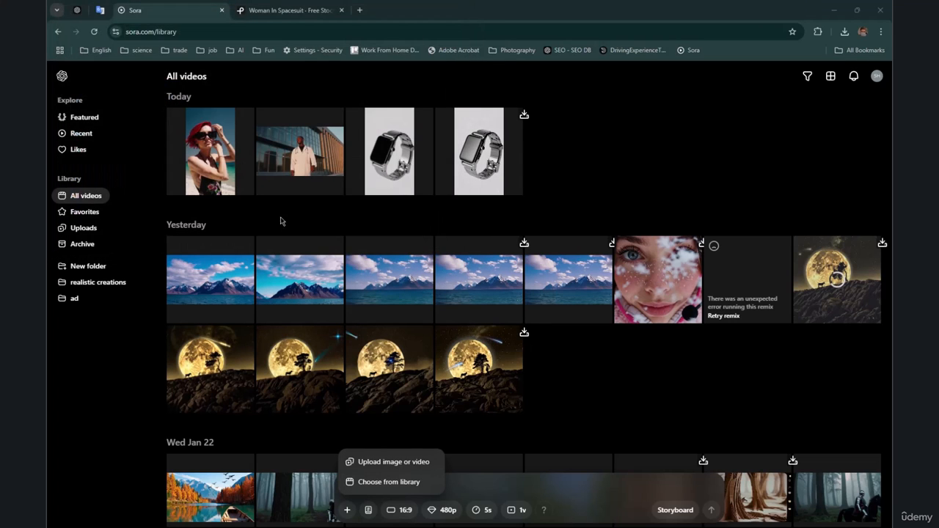
left_click(347, 510)
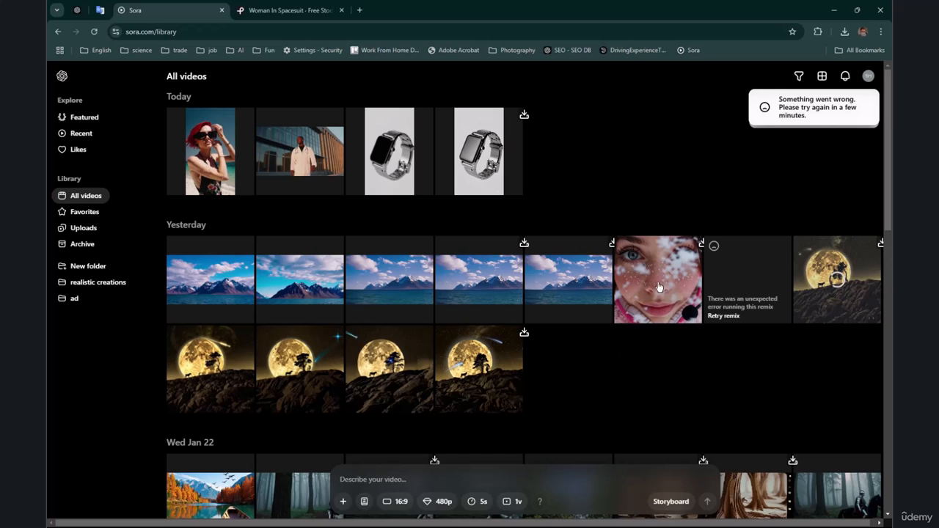
Step: Reload the Sora library page and complete the human verification check
left_click_drag(786, 100, 807, 116)
left_click(94, 32)
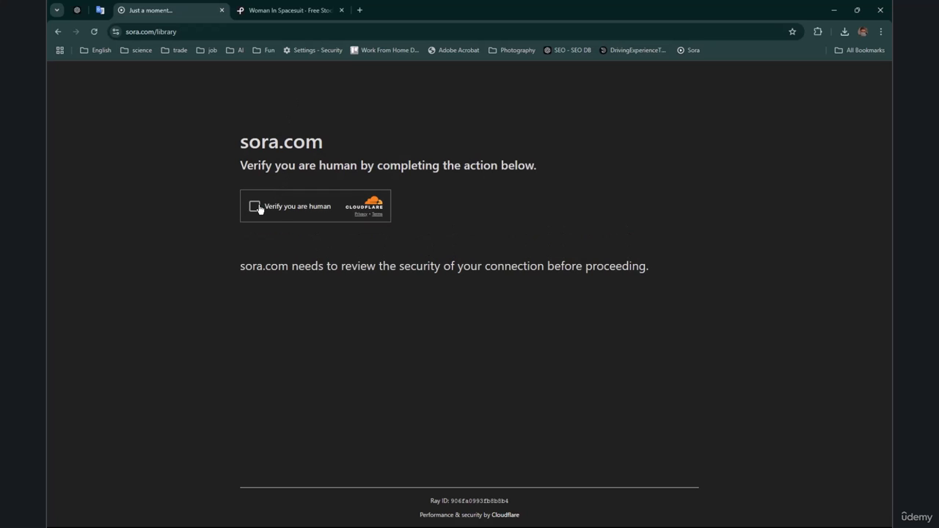
left_click(256, 206)
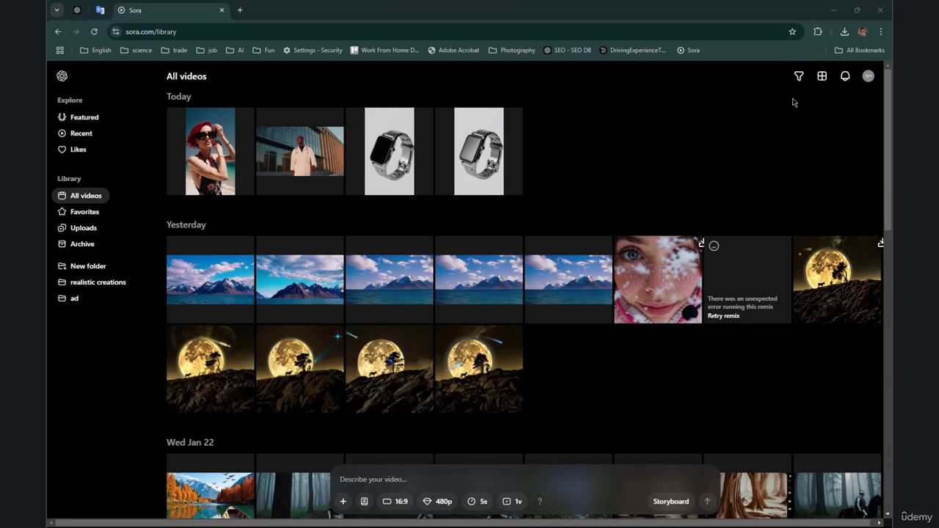
Step: Try to attach the astronaut image to the video prompt straight from the recent downloads
left_click(841, 34)
left_click_drag(763, 76, 405, 494)
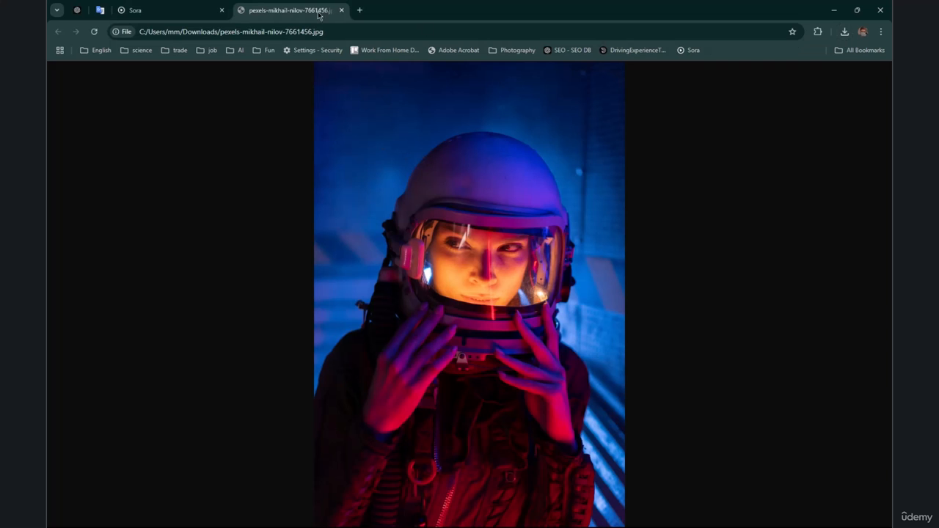
left_click(341, 11)
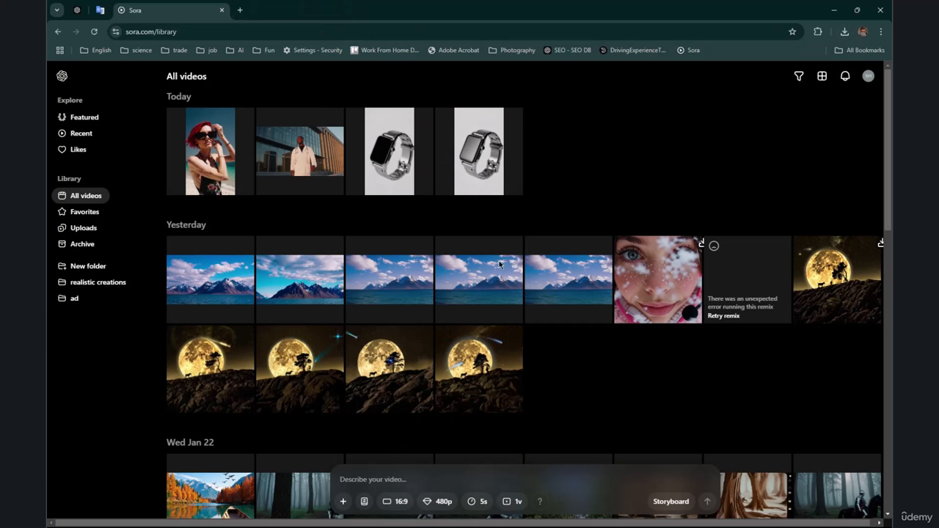
Step: Upload the astronaut image from the Downloads folder to the video prompt
left_click(342, 502)
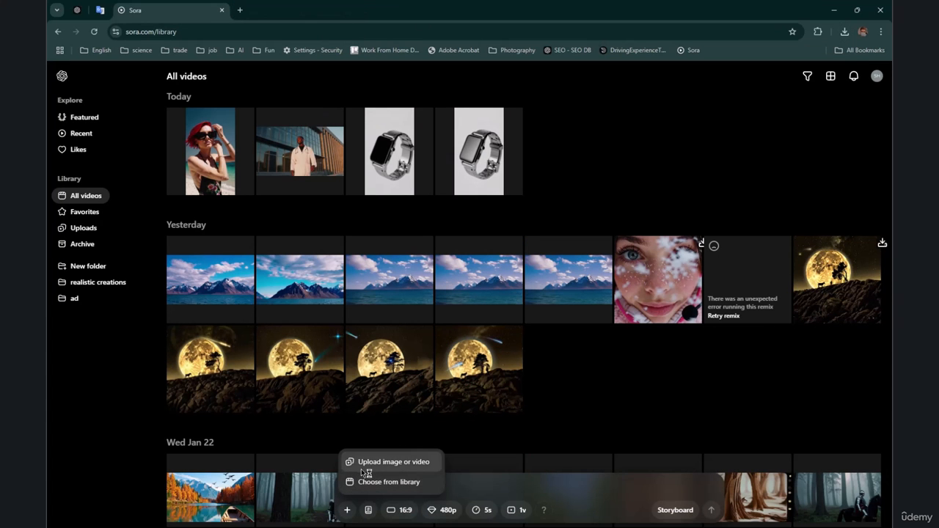
left_click(361, 469)
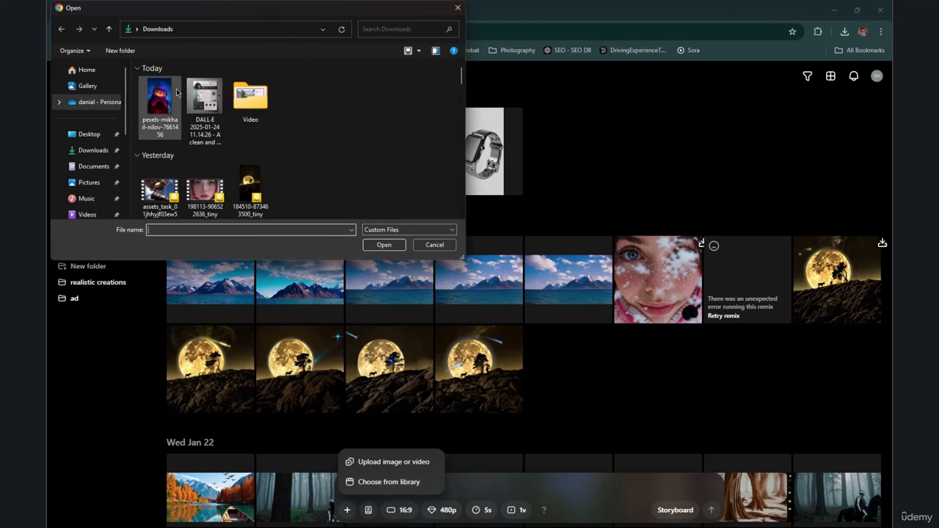
double_click(174, 93)
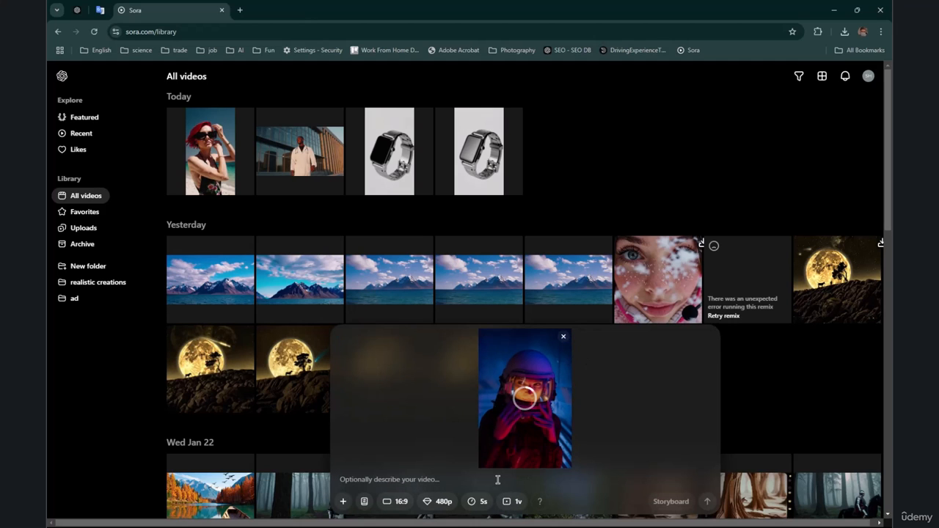
Step: Paste the copied description starting "Expand the image of the astronaut with a slow zoom-in" from the clipboard history as the prompt
key("super+v")
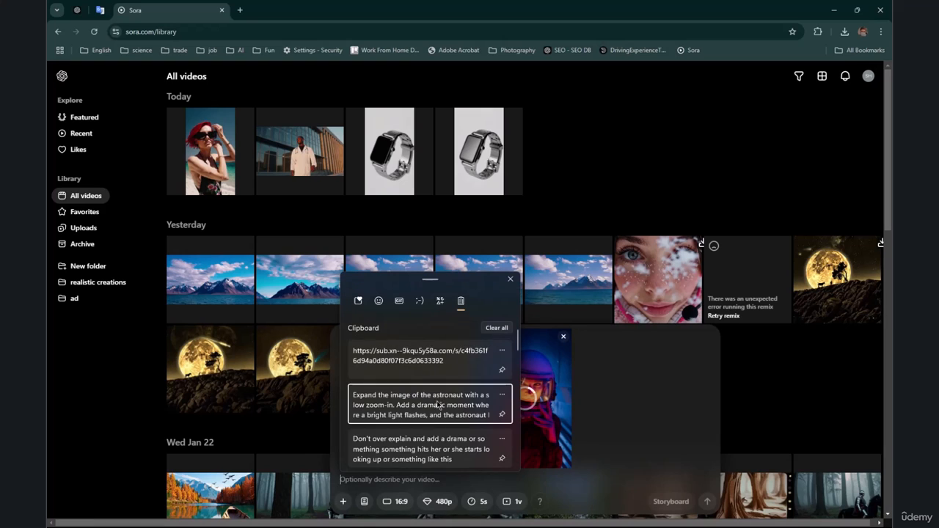
left_click(438, 404)
left_click_drag(360, 462, 513, 462)
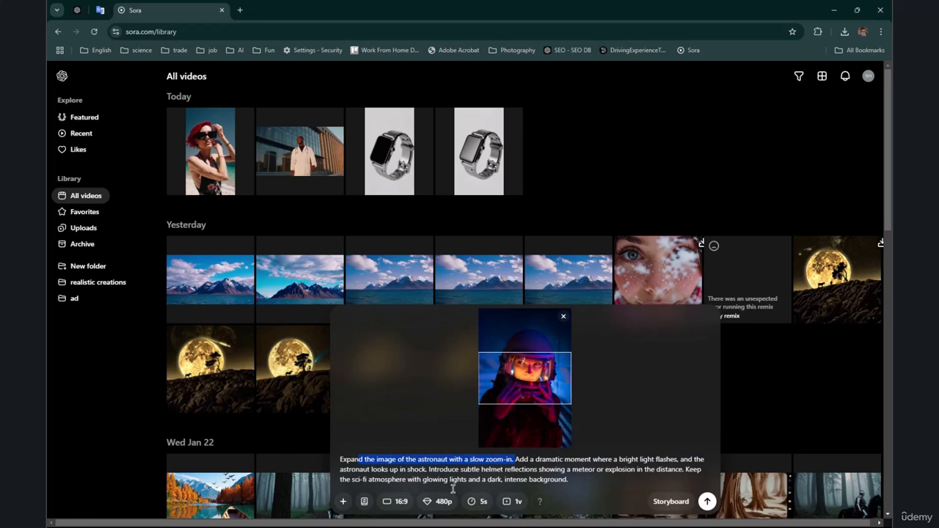
Step: Set the aspect ratio to 9:16, review the prompt text and submit the astronaut video for generation
left_click(400, 502)
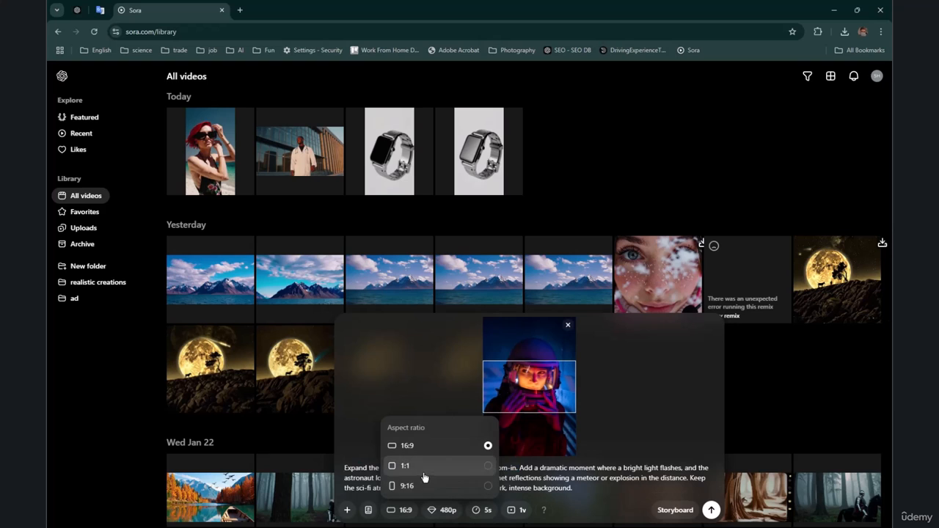
left_click(424, 487)
left_click_drag(402, 469, 535, 480)
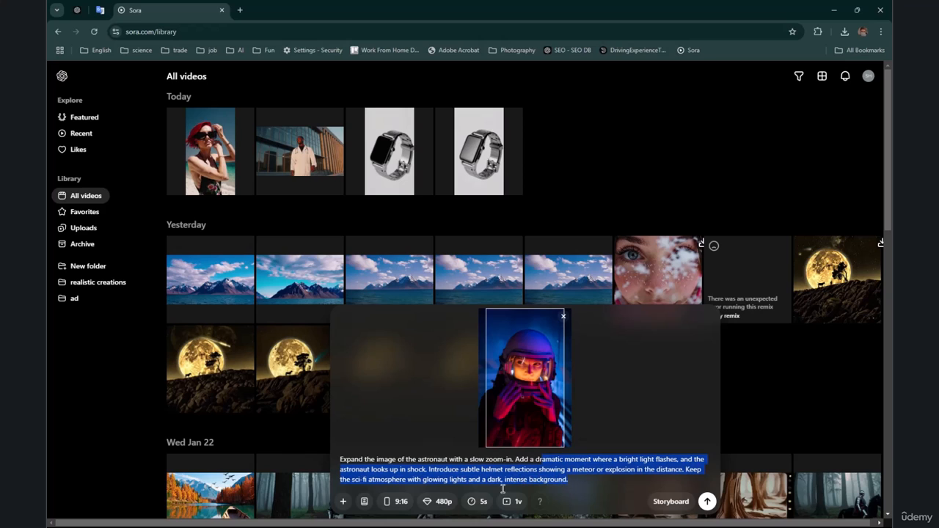
left_click(504, 480)
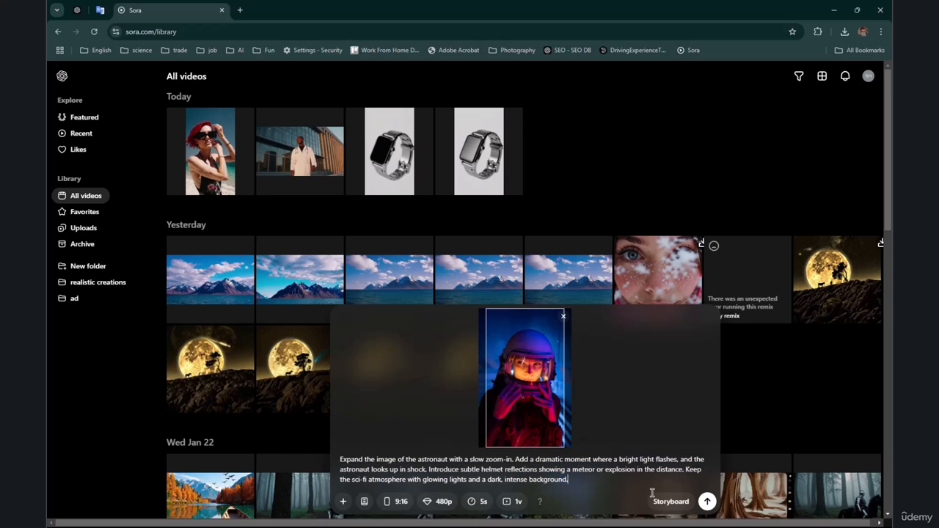
left_click_drag(568, 481, 332, 452)
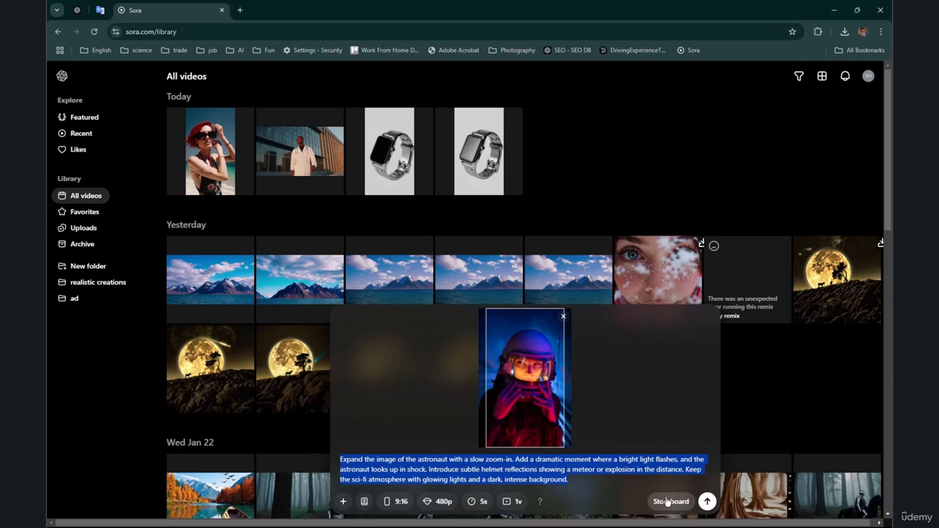
left_click(607, 469)
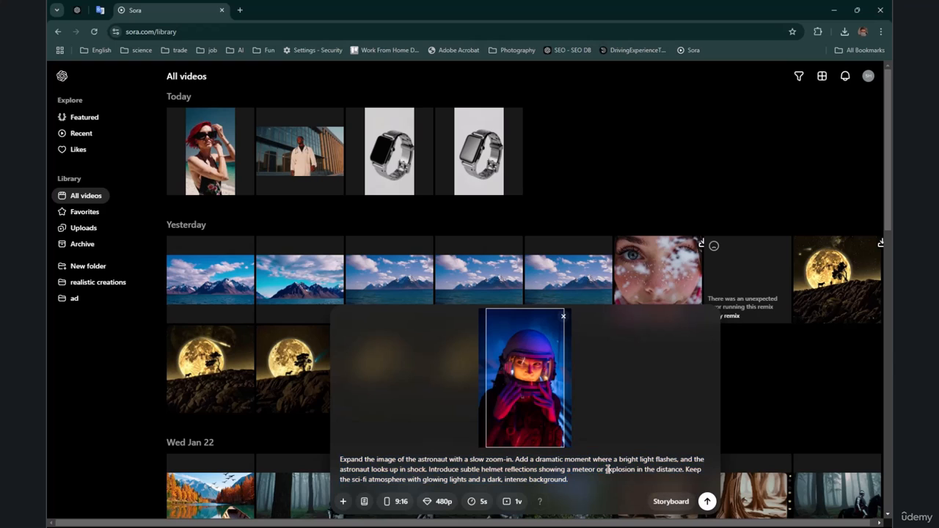
left_click(708, 503)
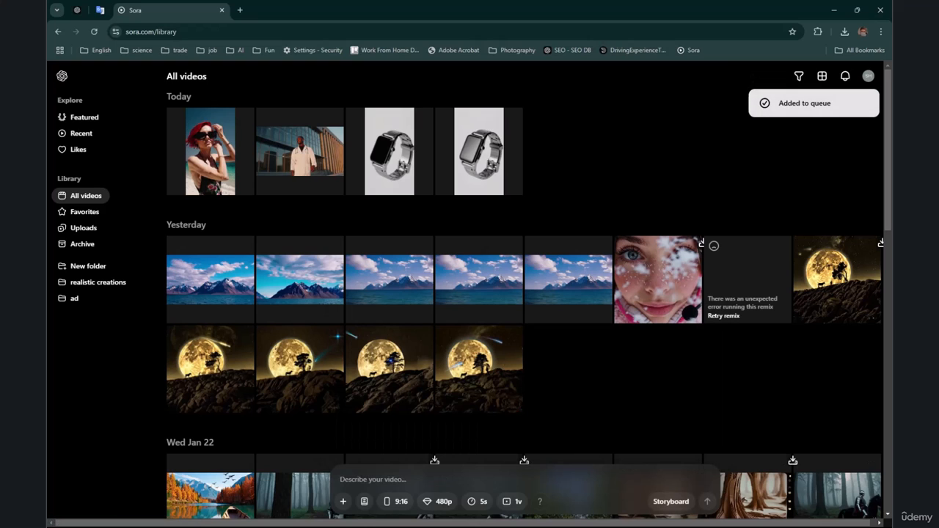
Step: Open the submitted astronaut video from the activity list and read its error message and further explanation
left_click(843, 79)
left_click(797, 105)
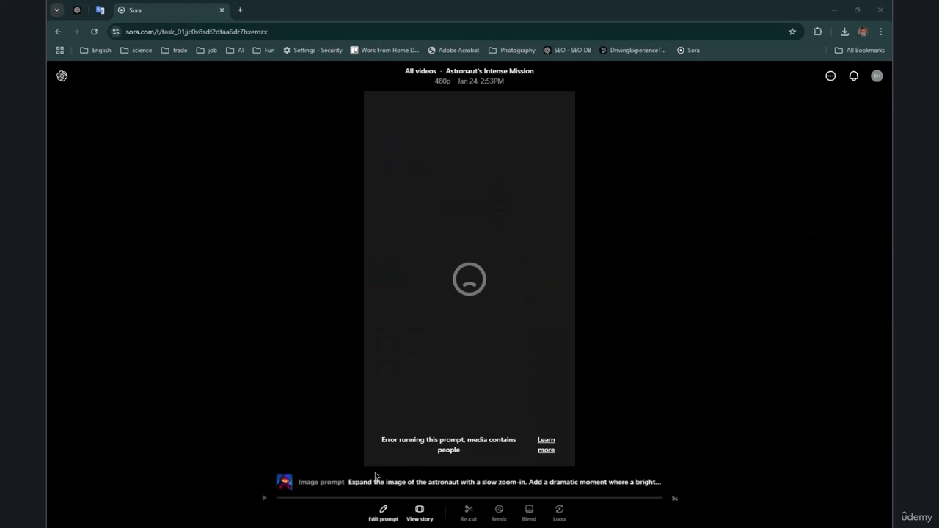
left_click_drag(381, 440, 461, 450)
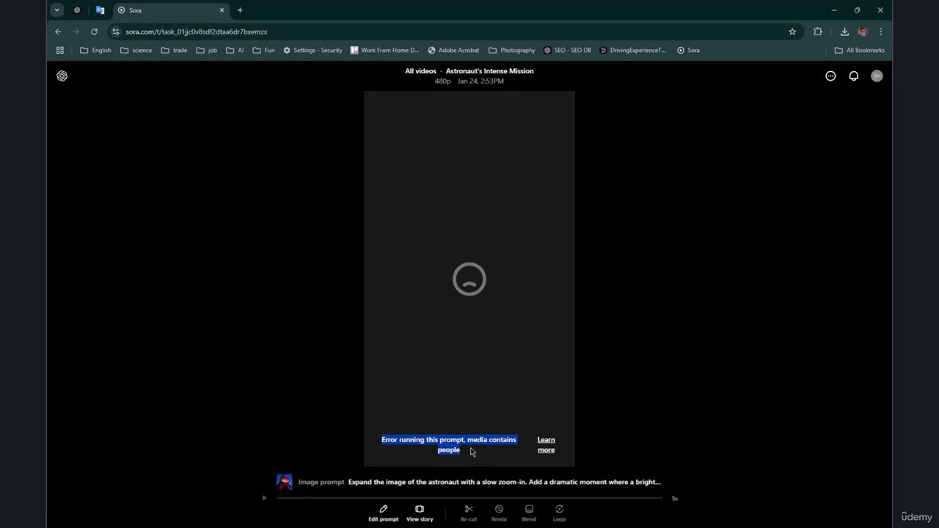
left_click(546, 444)
left_click_drag(368, 336, 507, 345)
left_click(552, 381)
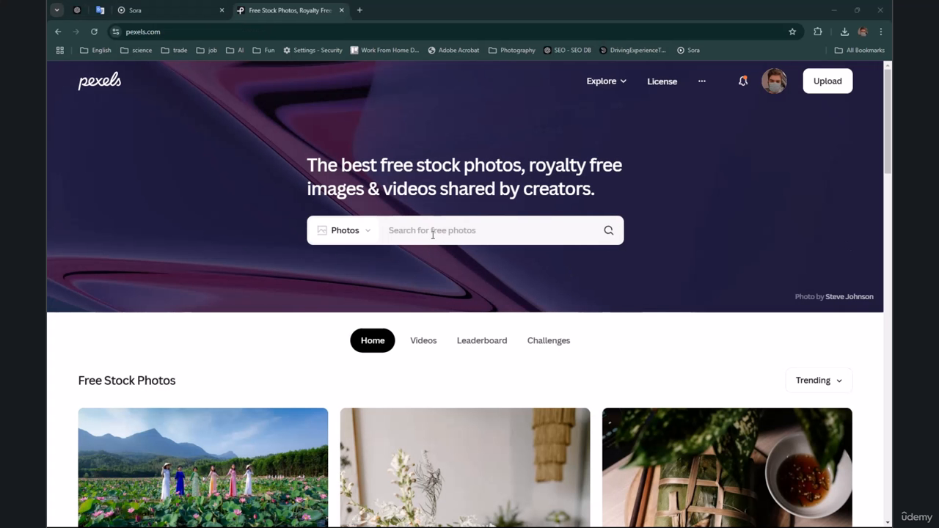
Step: Search Pexels for sci fi photos and open the one of a person in a spacesuit in front of controllers
left_click(433, 233)
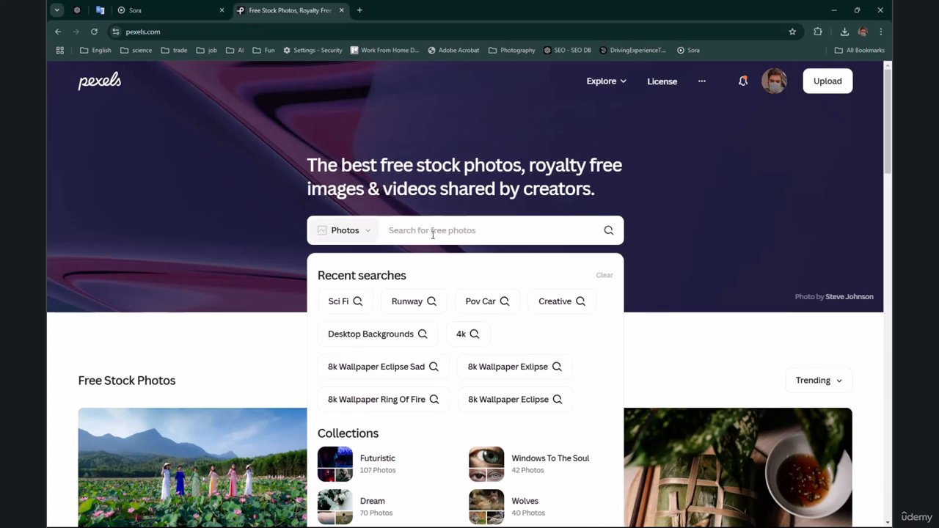
left_click(342, 298)
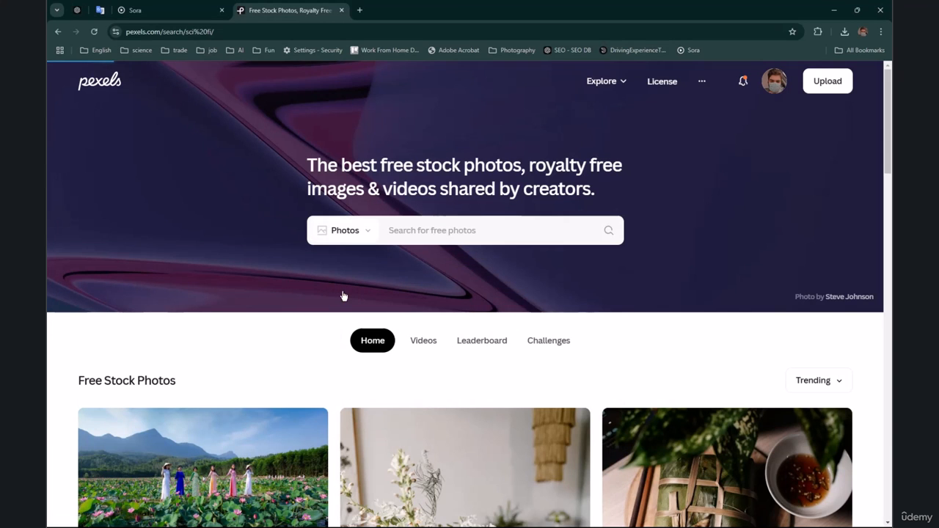
scroll(344, 295, "down", 12)
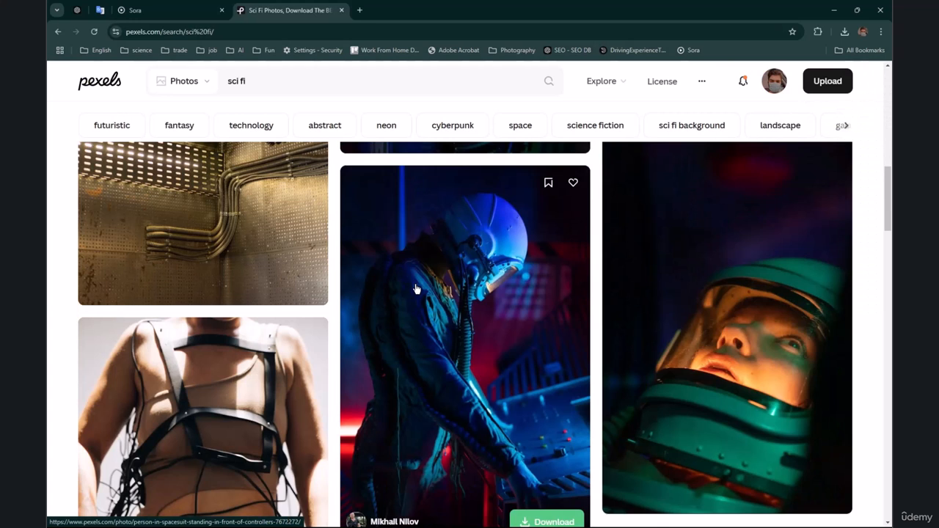
left_click(415, 289)
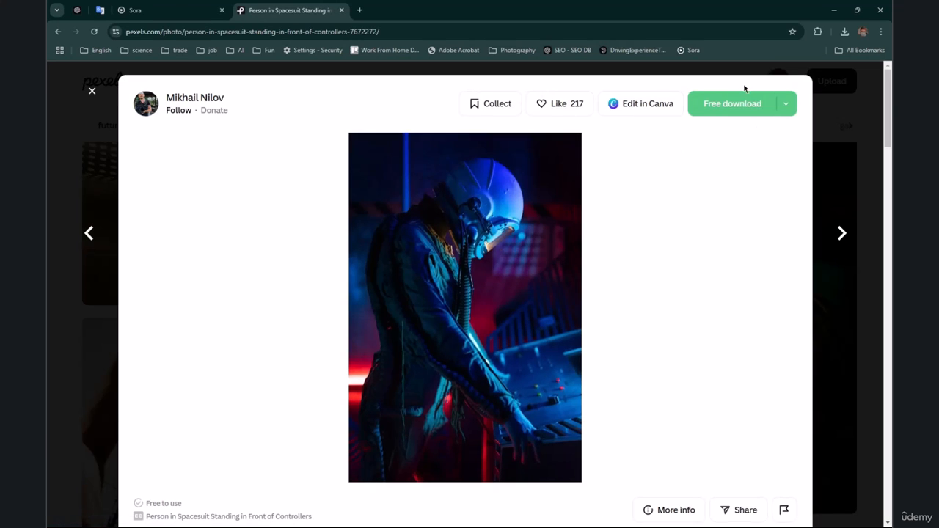
Step: Download the spacesuit photo, check it in the recent downloads and close the thank-you dialog
left_click(729, 101)
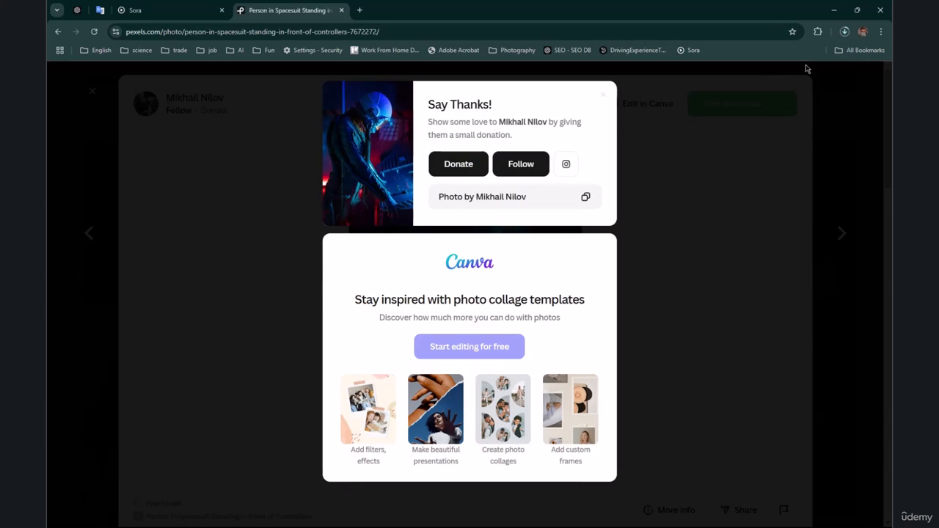
left_click(845, 33)
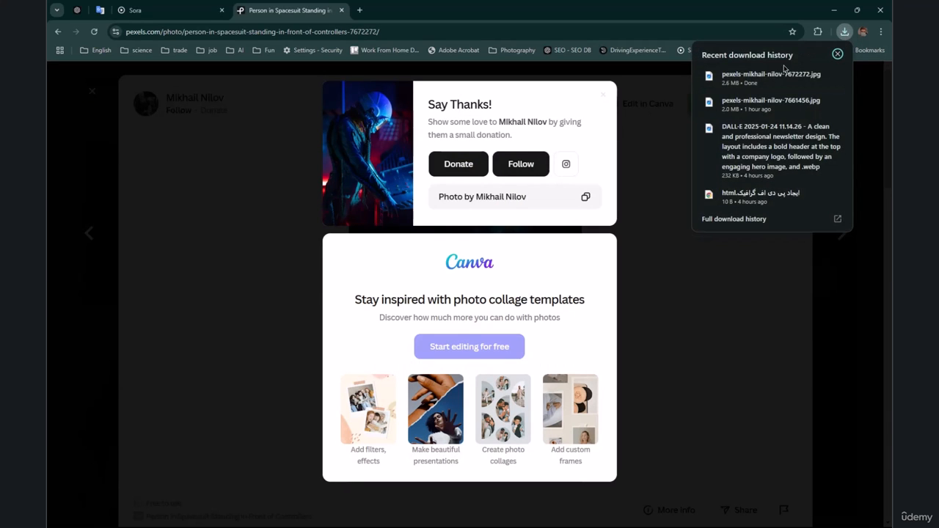
left_click(602, 95)
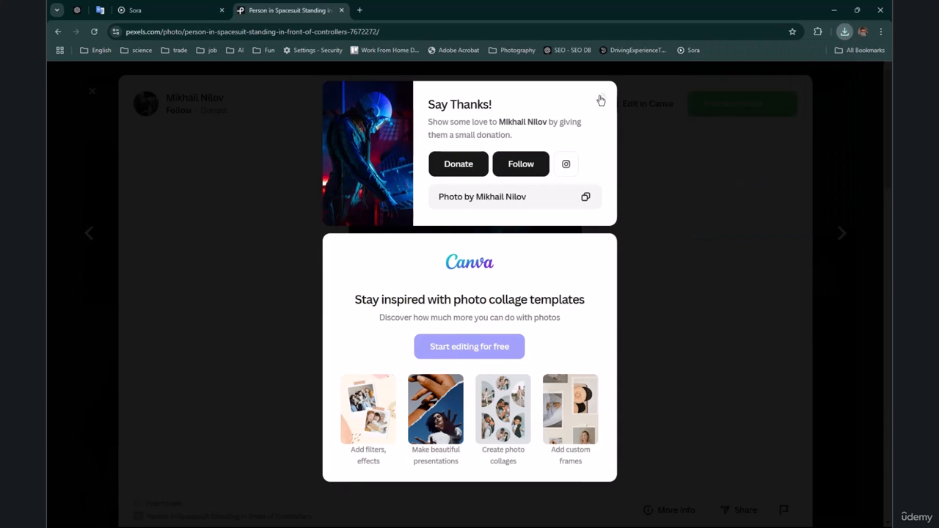
left_click(602, 96)
Step: Choose the Medium 1280x1920 size, try downloading the spacesuit photo again and close the thank-you dialog
left_click(784, 105)
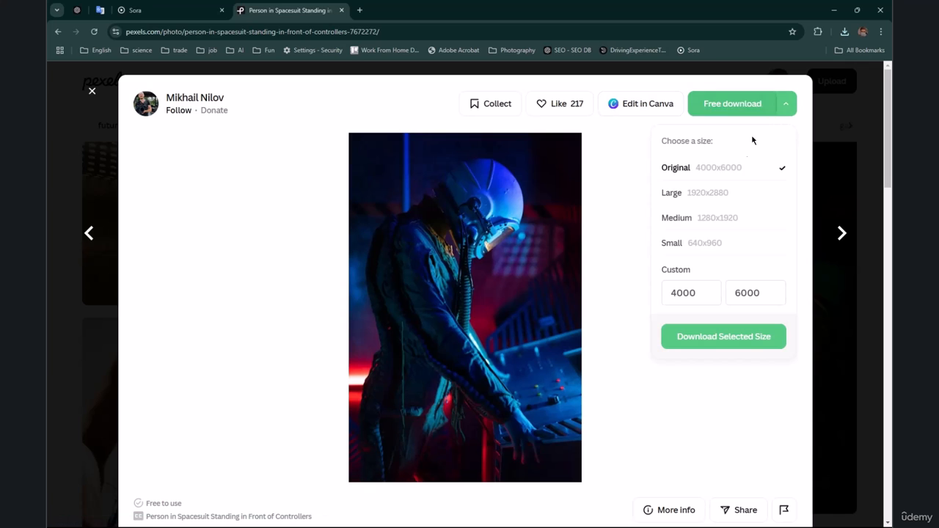
left_click(723, 220)
left_click(729, 245)
left_click(730, 220)
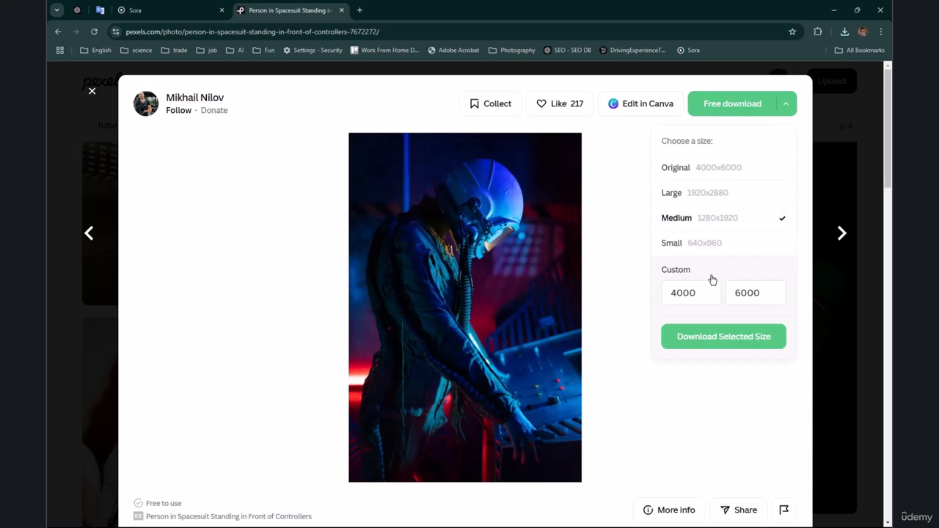
left_click(743, 104)
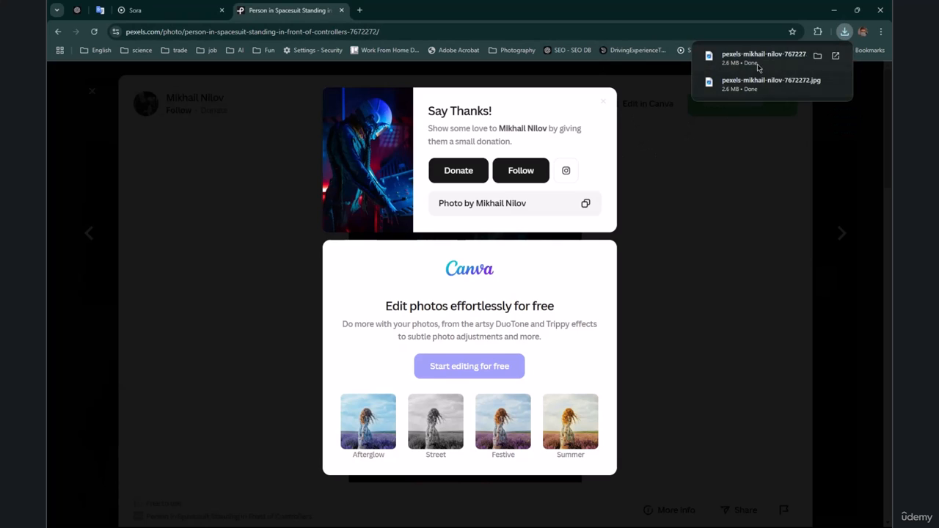
left_click(654, 140)
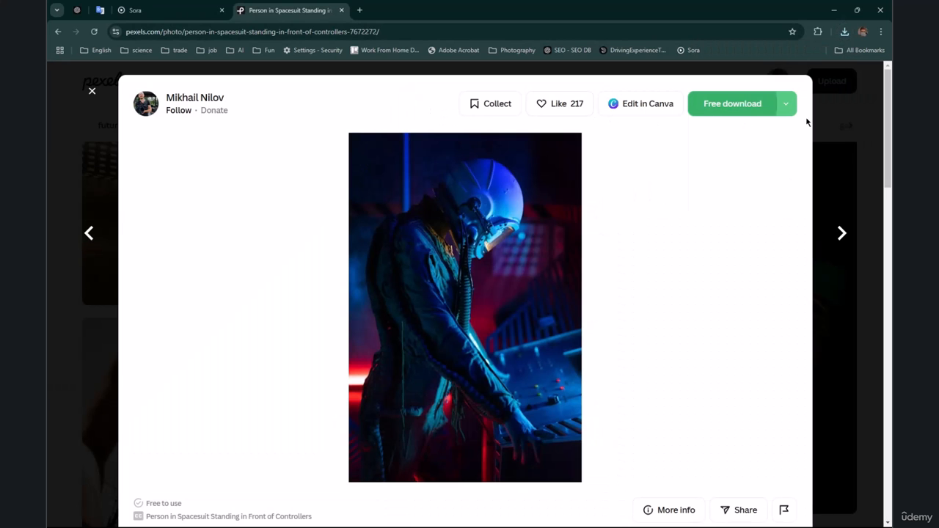
Step: Download the spacesuit photo in the Medium 1280x1920 size and check it in the recent downloads
left_click(786, 109)
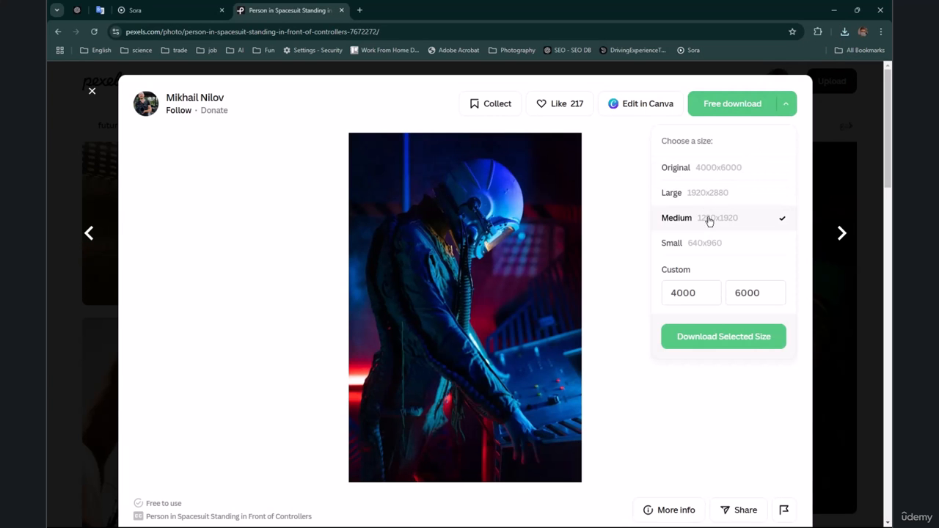
left_click(711, 338)
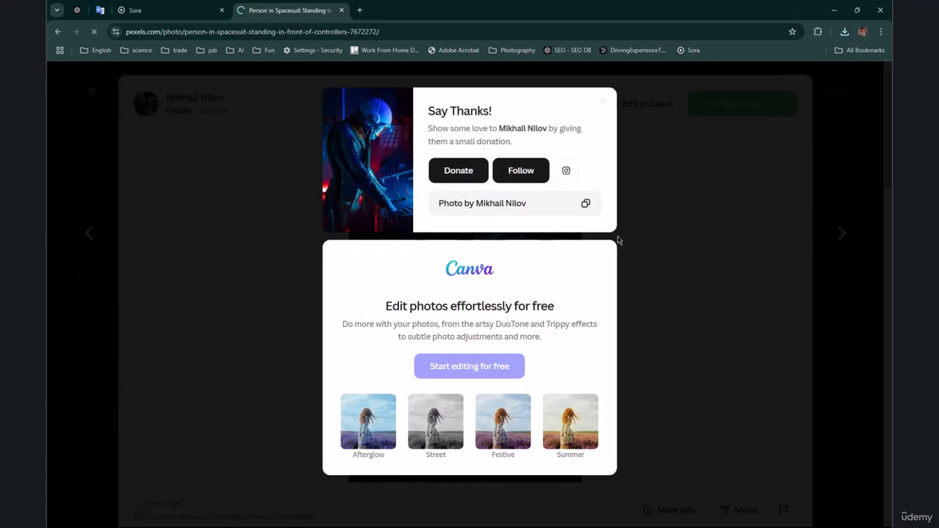
left_click(845, 32)
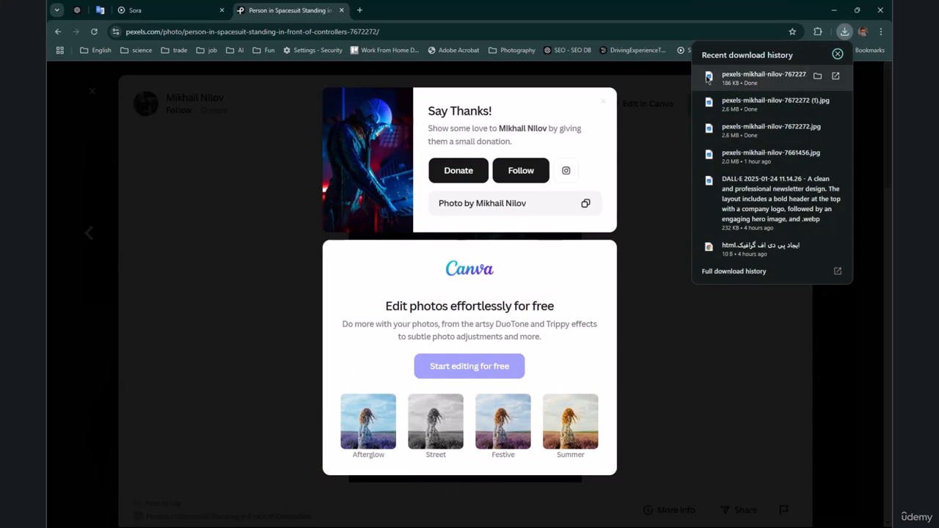
Step: Switch back to Sora and return from the failed astronaut video to the video library
left_click(153, 9)
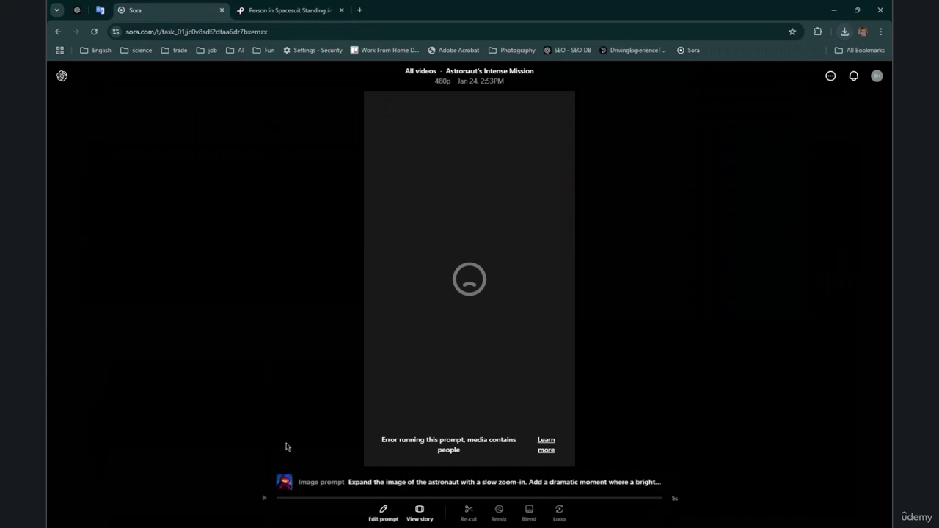
left_click(62, 77)
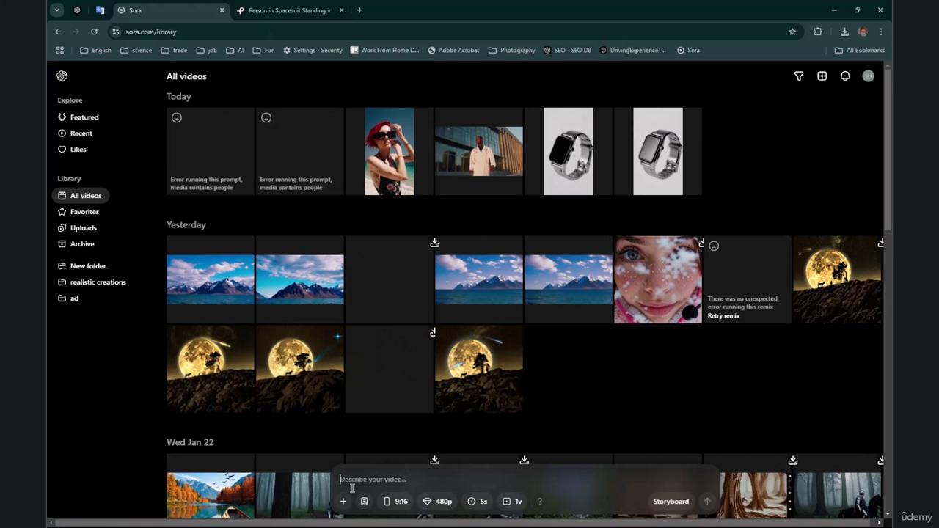
left_click(343, 501)
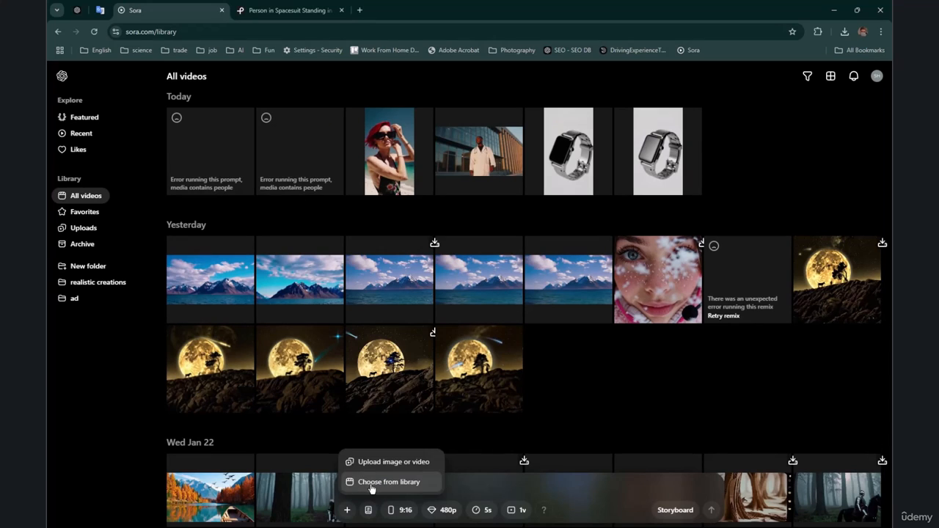
left_click(372, 488)
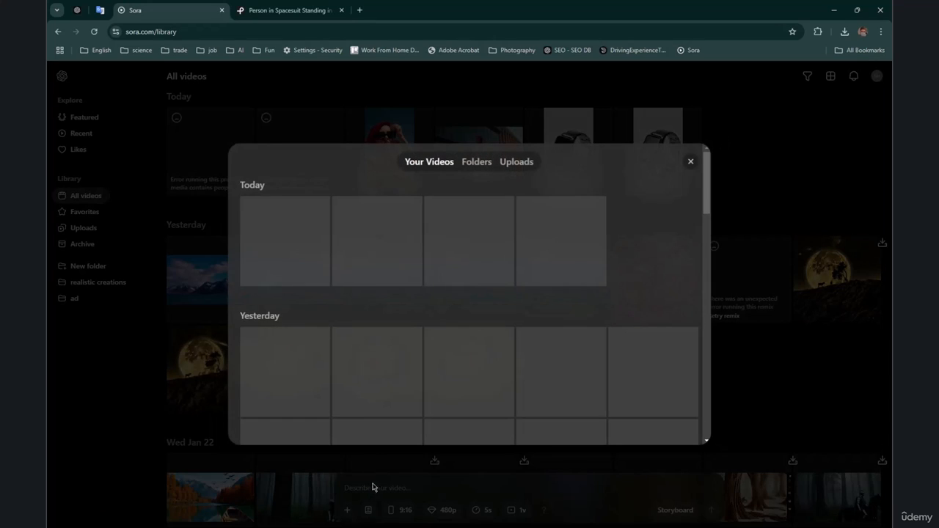
left_click(692, 163)
Step: Upload the newest downloaded Pexels spacesuit photo, the copy ending in (2), as the image for a new video
left_click(346, 502)
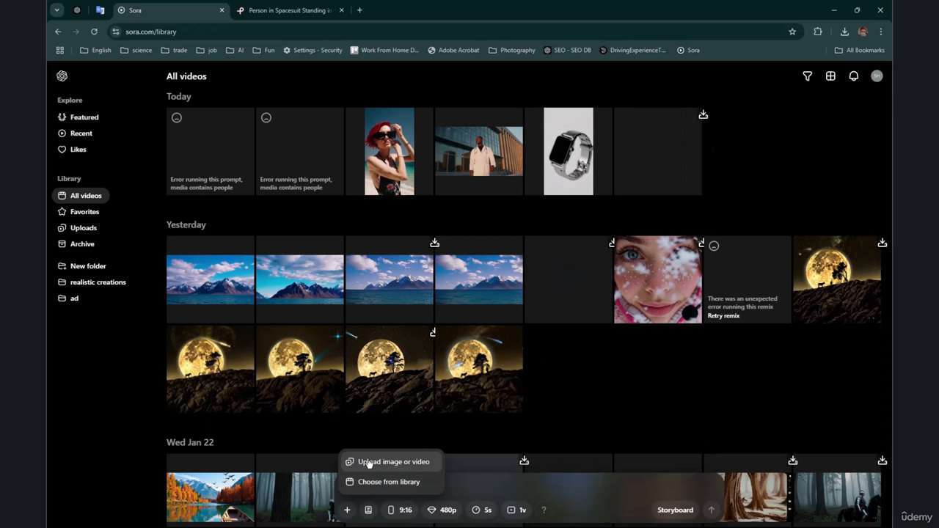
left_click(369, 461)
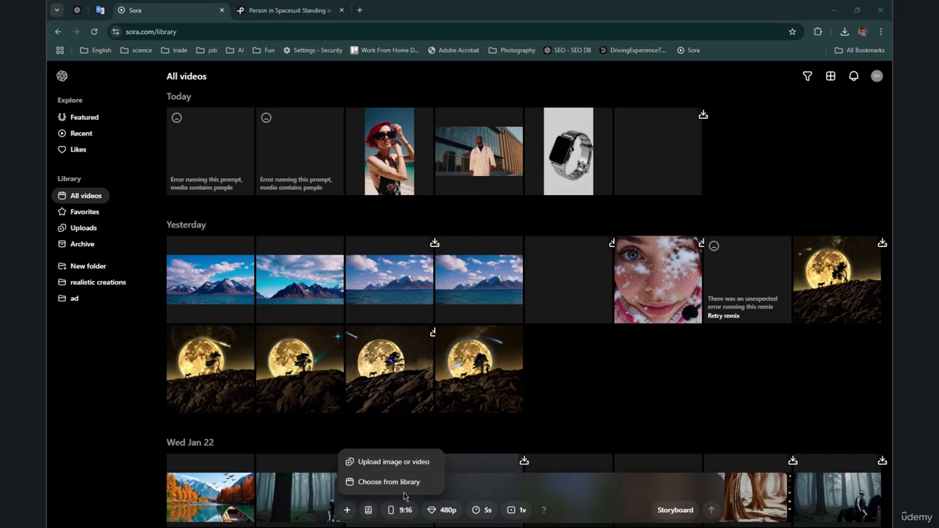
left_click(160, 110)
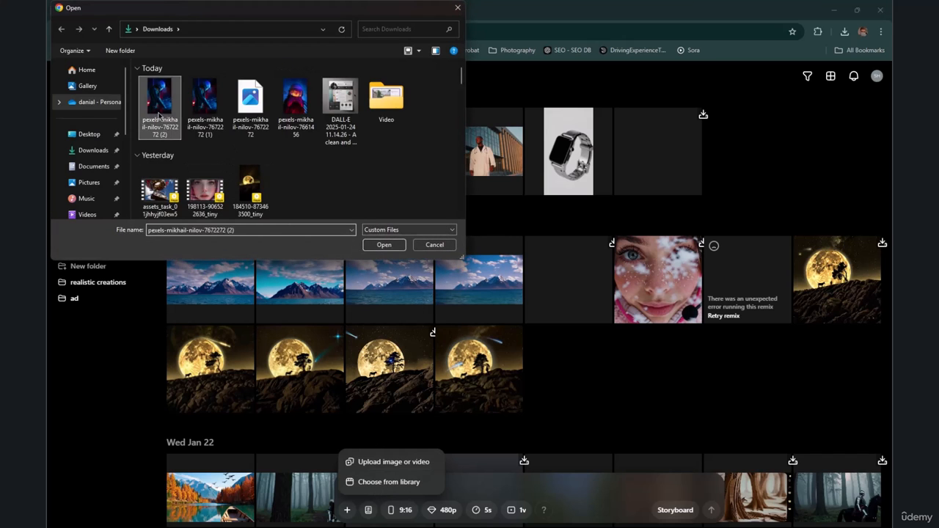
double_click(160, 114)
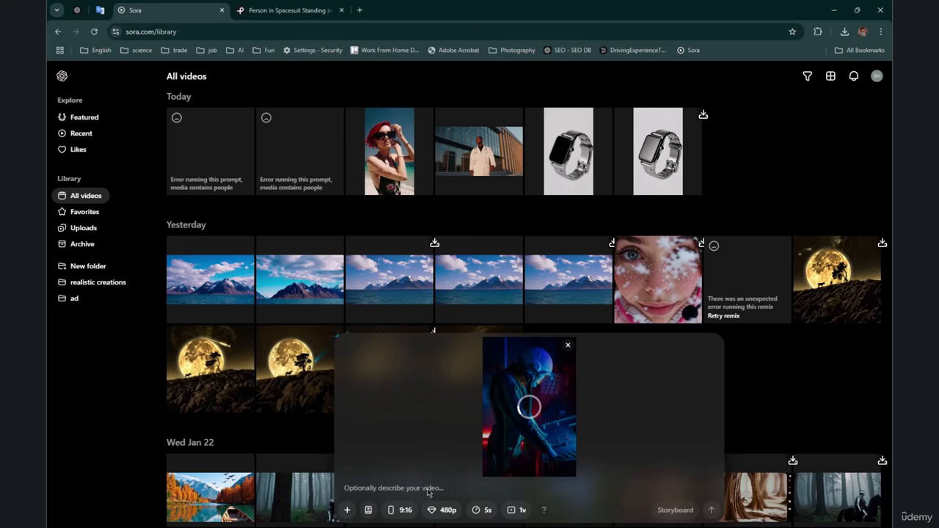
Step: Paste the copied astronaut prompt with the slow zoom-in, bright light flash and helmet reflections as the description, and submit the video for generation
key("alt+Tab")
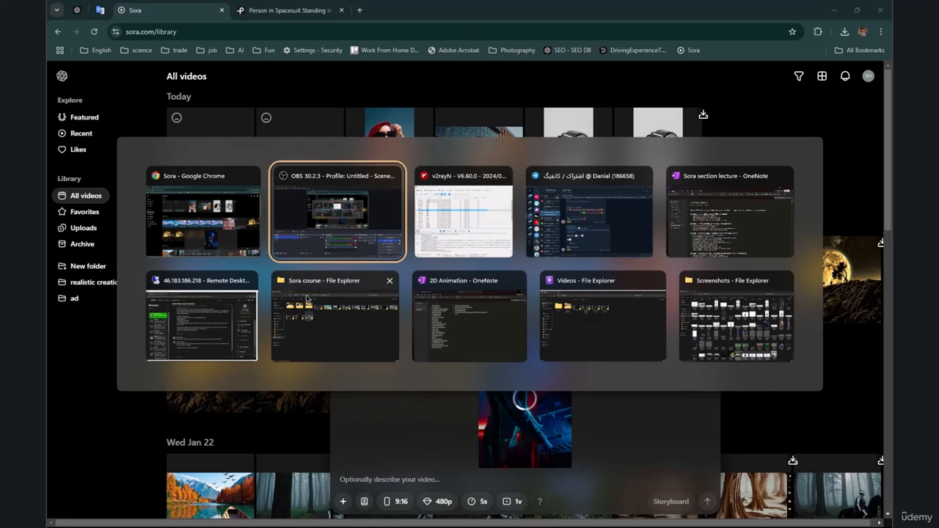
left_click(200, 209)
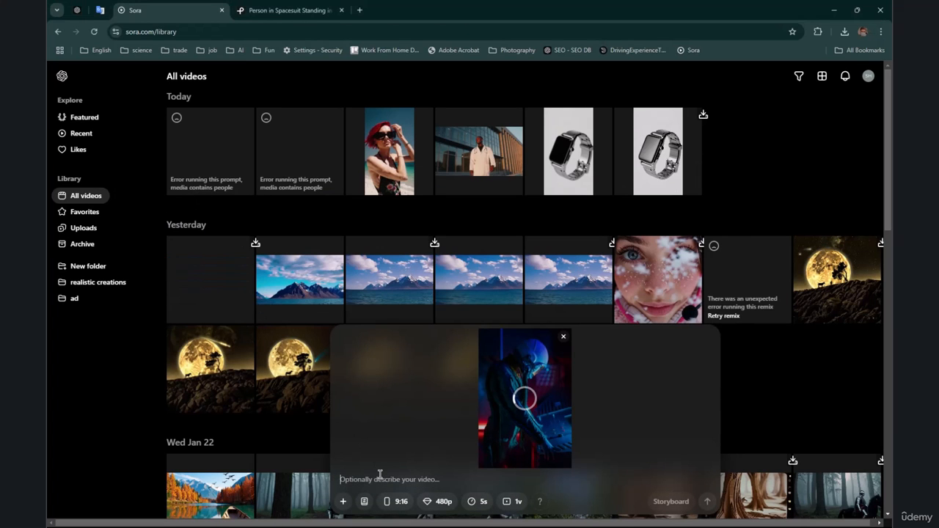
key("super+v")
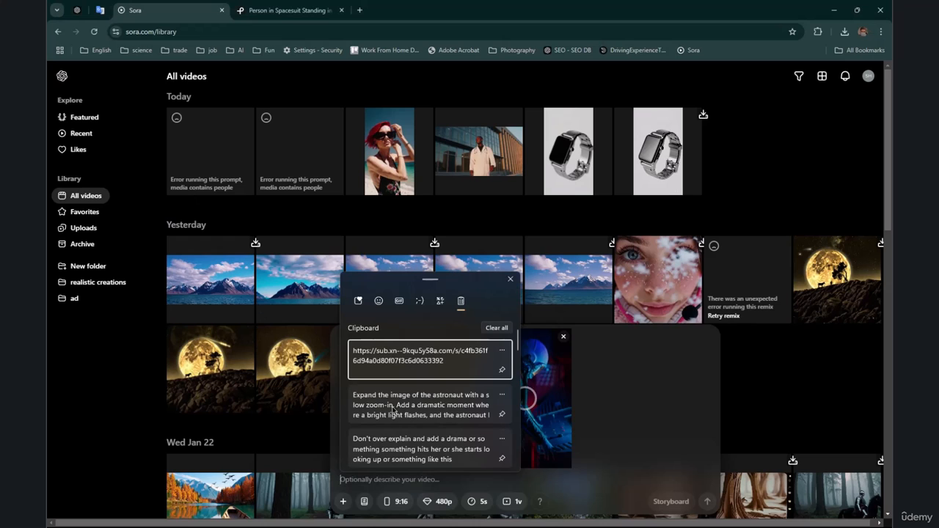
left_click(393, 412)
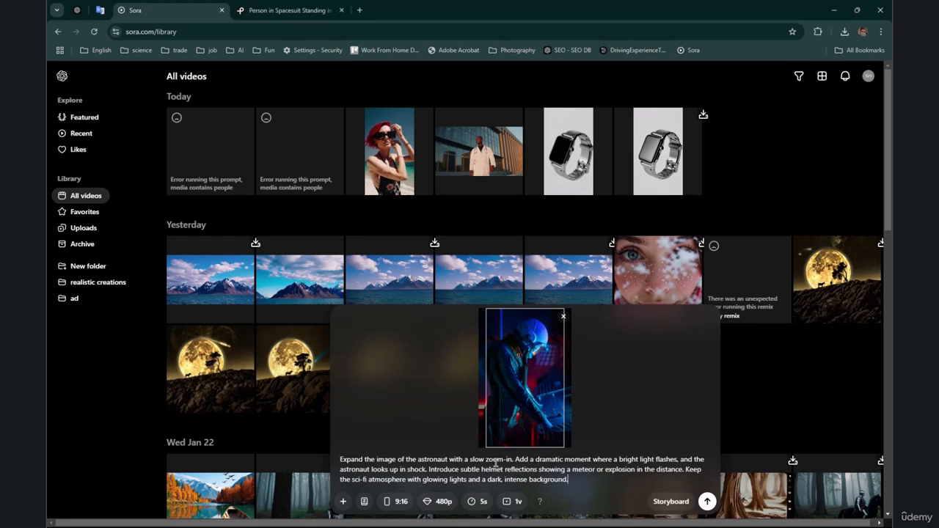
left_click_drag(428, 462, 575, 471)
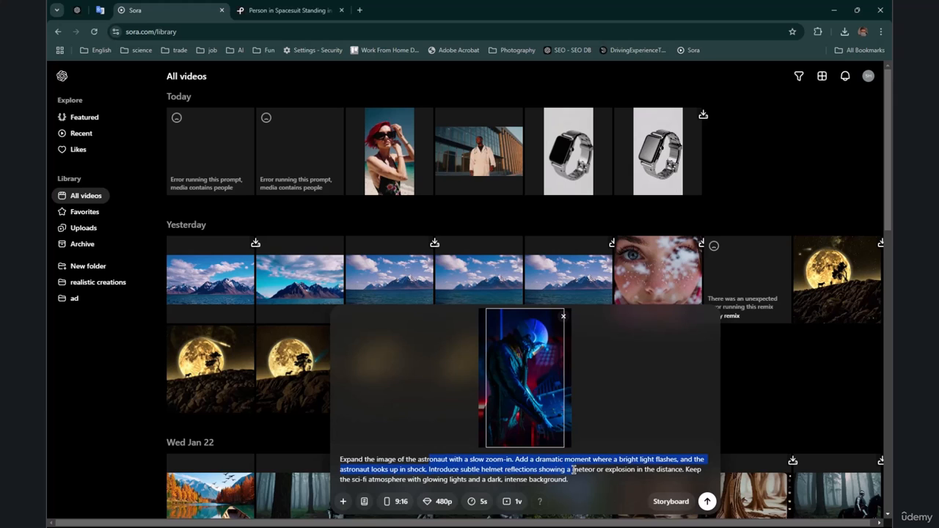
left_click(577, 473)
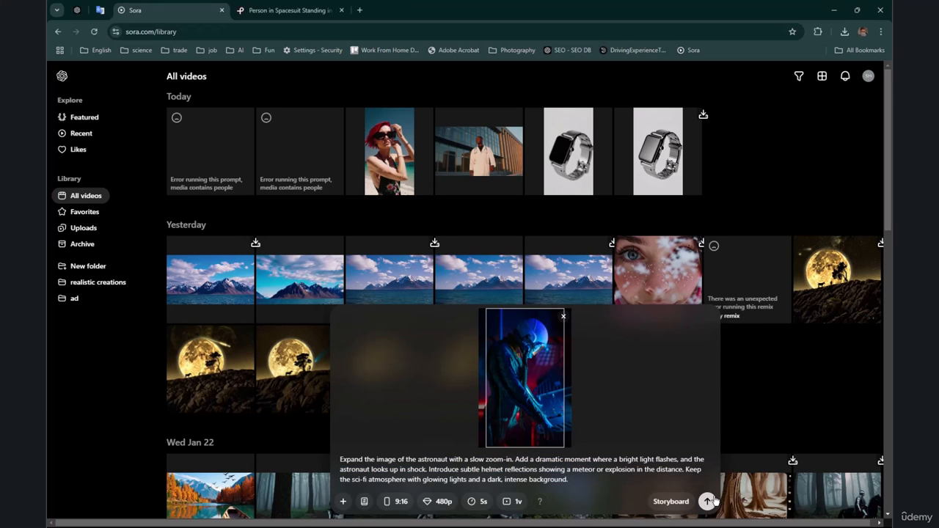
left_click(707, 501)
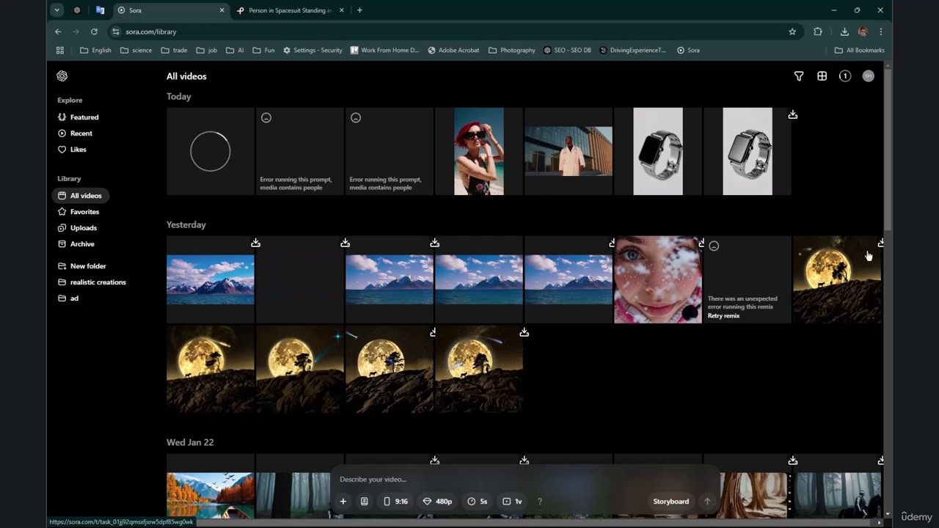
Step: Open the newly submitted astronaut video, watch its preview and return to the library
left_click(211, 151)
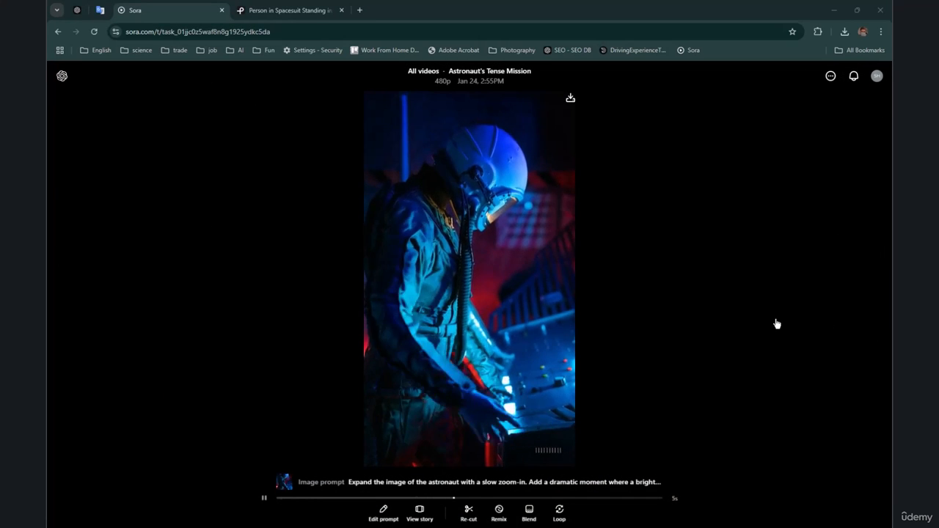
left_click(777, 322)
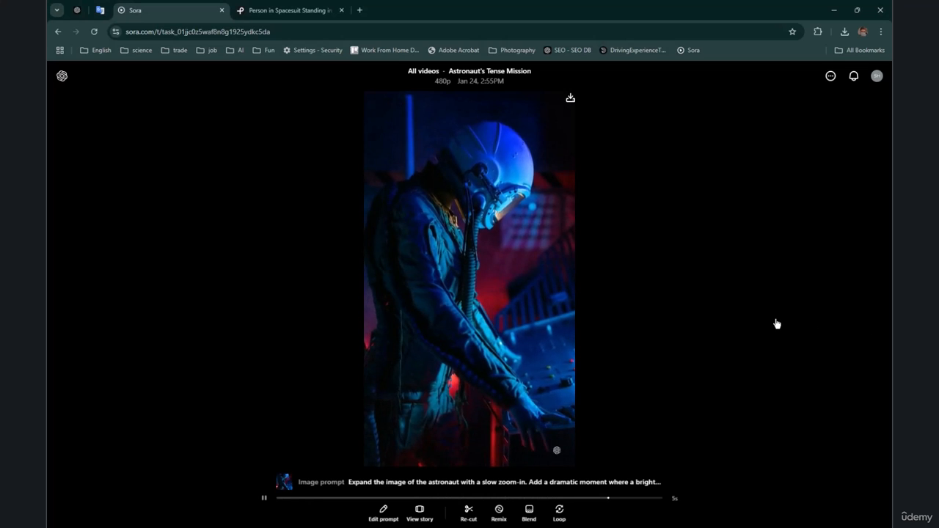
left_click(603, 426)
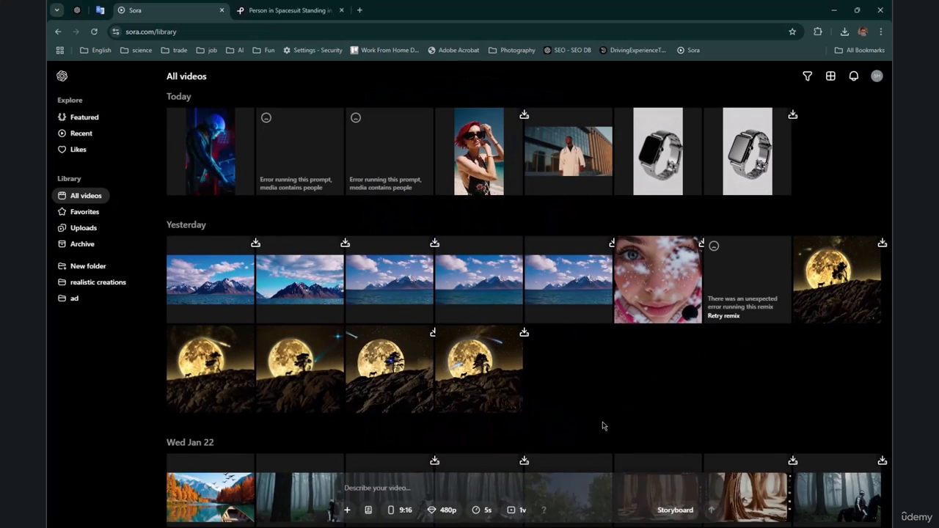
Step: Replay the finished astronaut video, compare it with its full prompt text and go back to the library
left_click(224, 167)
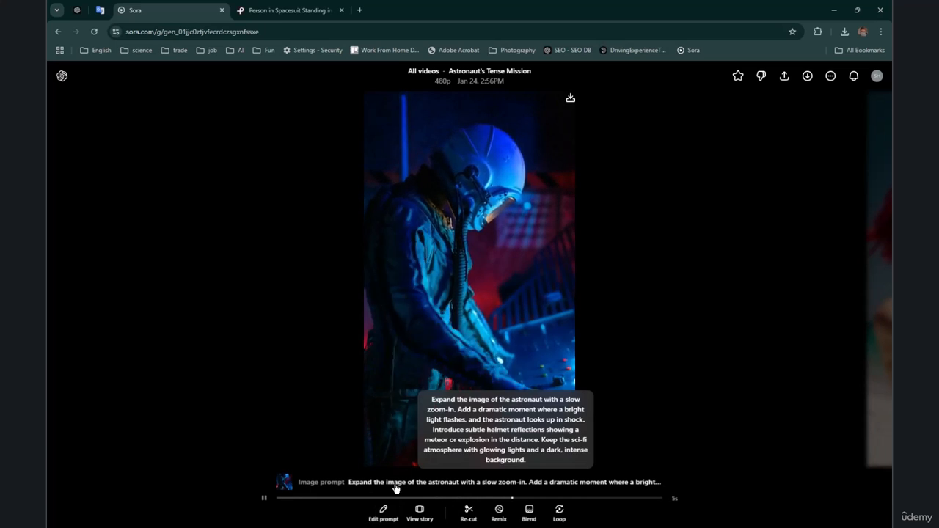
left_click_drag(504, 429, 558, 426)
left_click(520, 416)
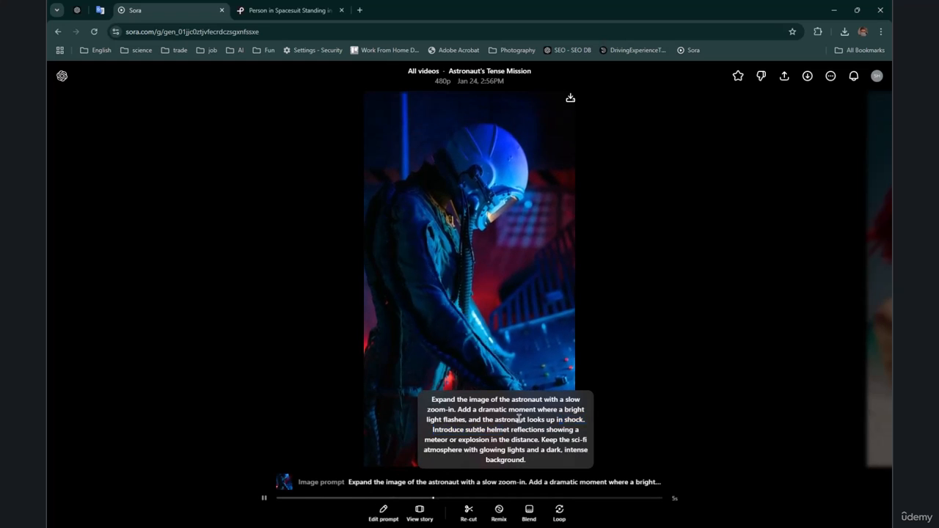
left_click(725, 205)
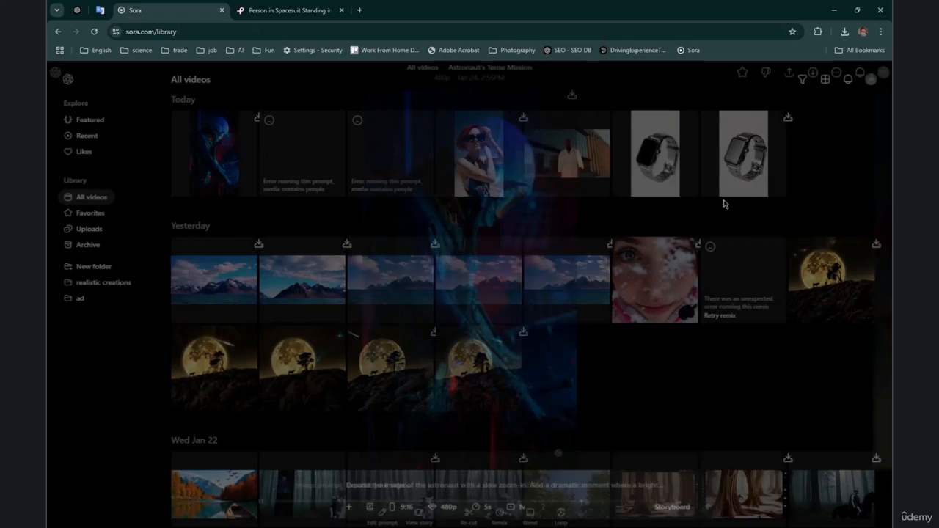
left_click(229, 163)
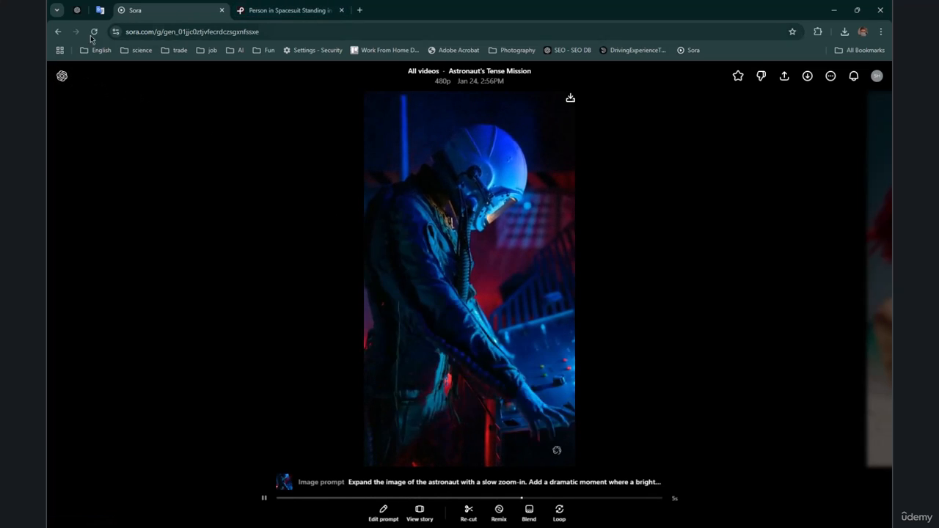
left_click(58, 32)
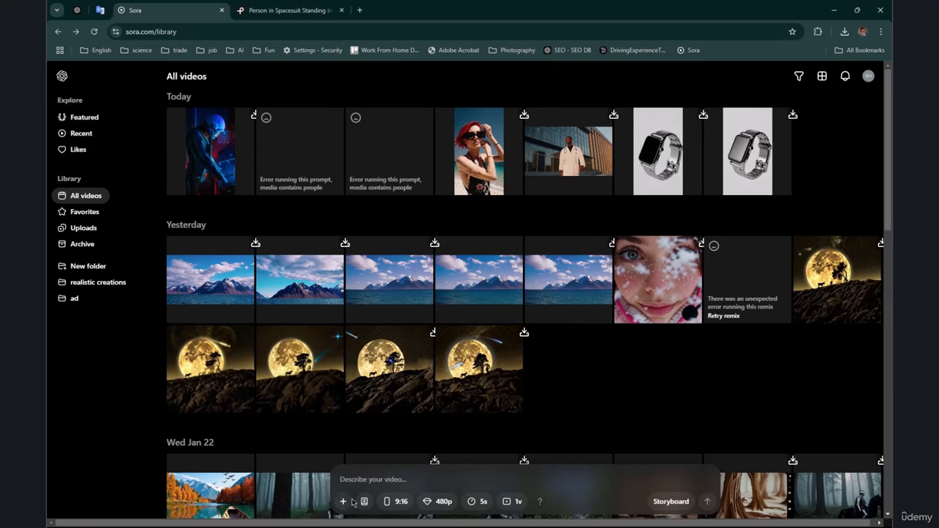
Step: Open the autumn lake video from Wed Jan 22 and examine its Strong remix prompt
scroll(249, 485, "down", 2)
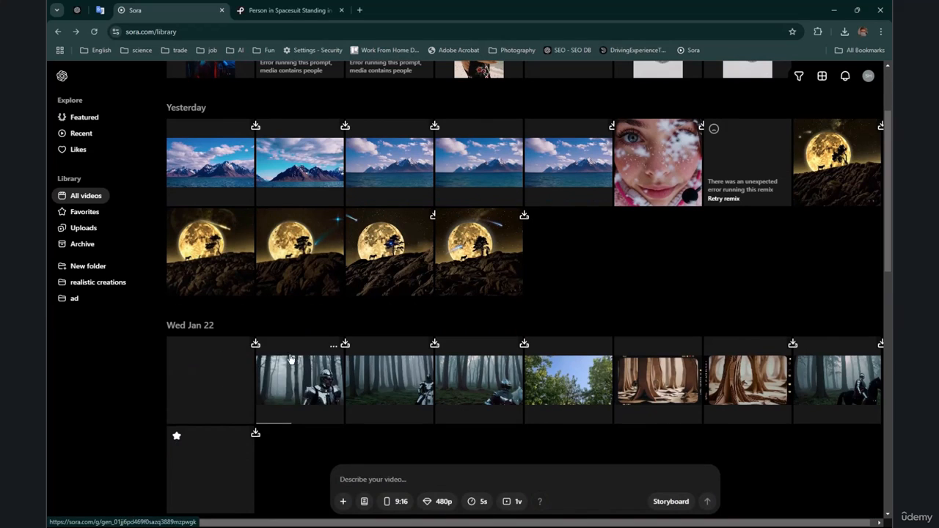
left_click(216, 376)
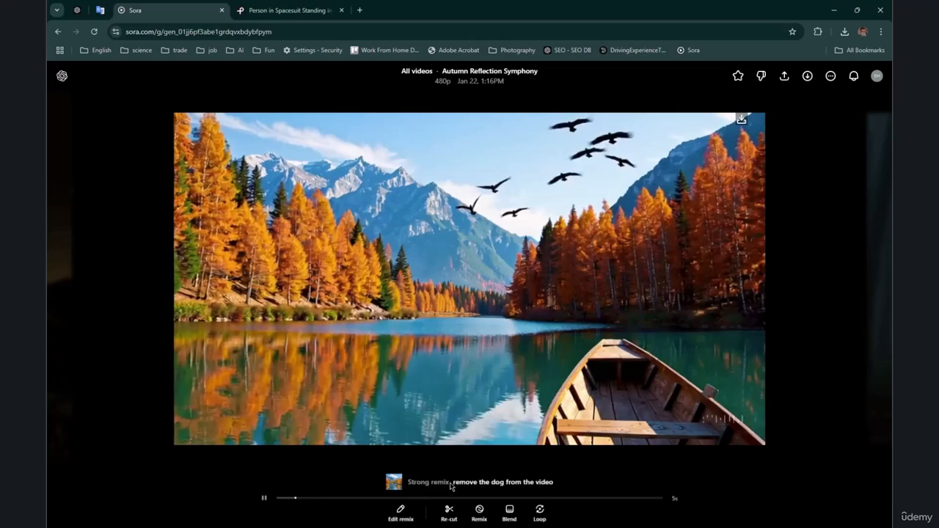
left_click_drag(448, 482, 415, 483)
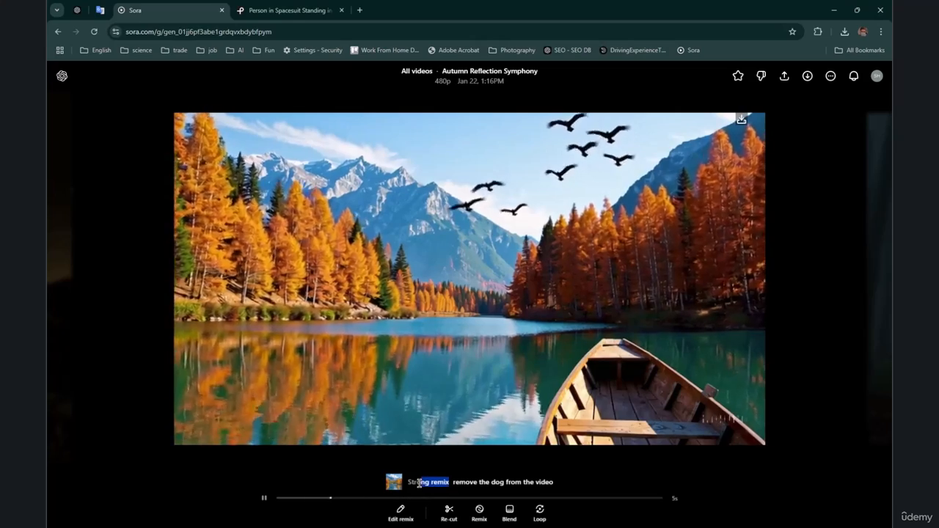
left_click(404, 487)
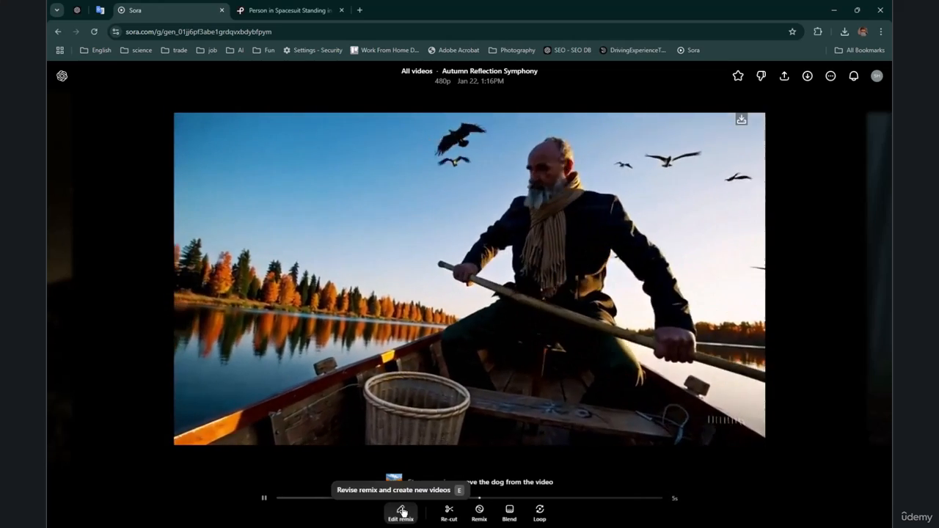
Step: Open the autumn lake video's remix for editing, review its prompt and settings, and return to the library without remixing
left_click(401, 512)
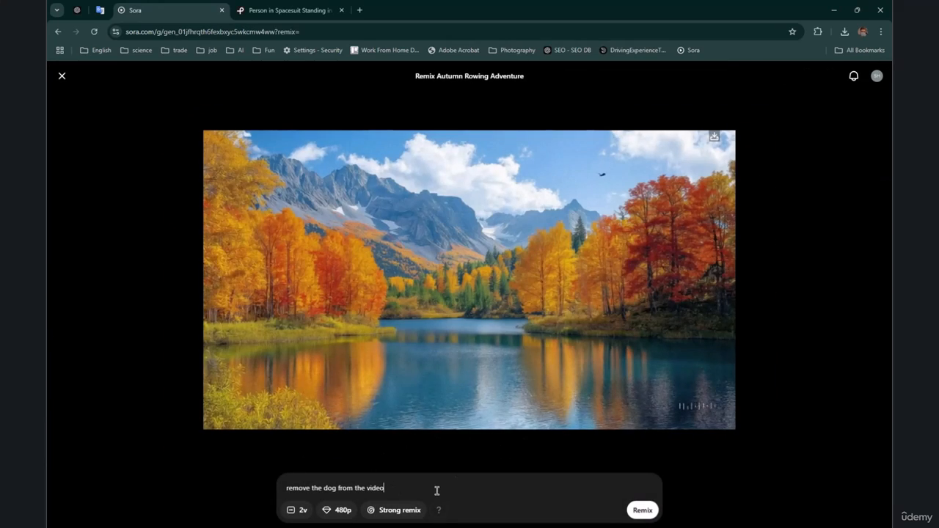
left_click_drag(398, 489, 356, 496)
left_click(62, 77)
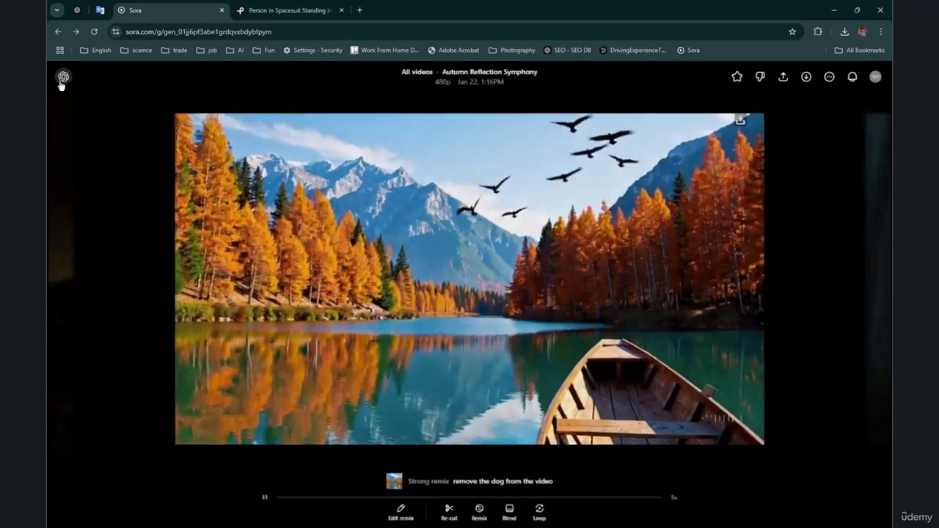
left_click(62, 78)
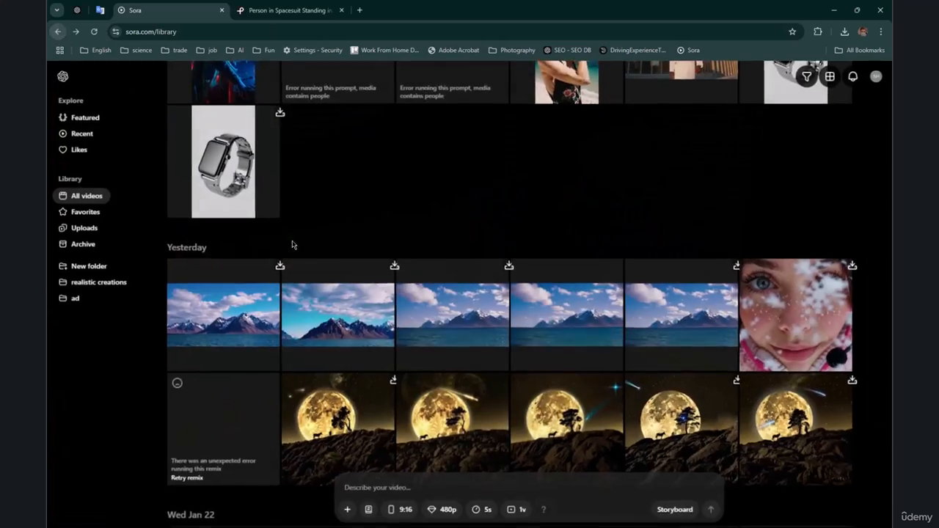
Step: Find the original Autumn Rowing Adventure video from Dec 20 2024 in the library and open it
scroll(308, 265, "down", 5)
scroll(348, 289, "down", 10)
scroll(381, 292, "up", 10)
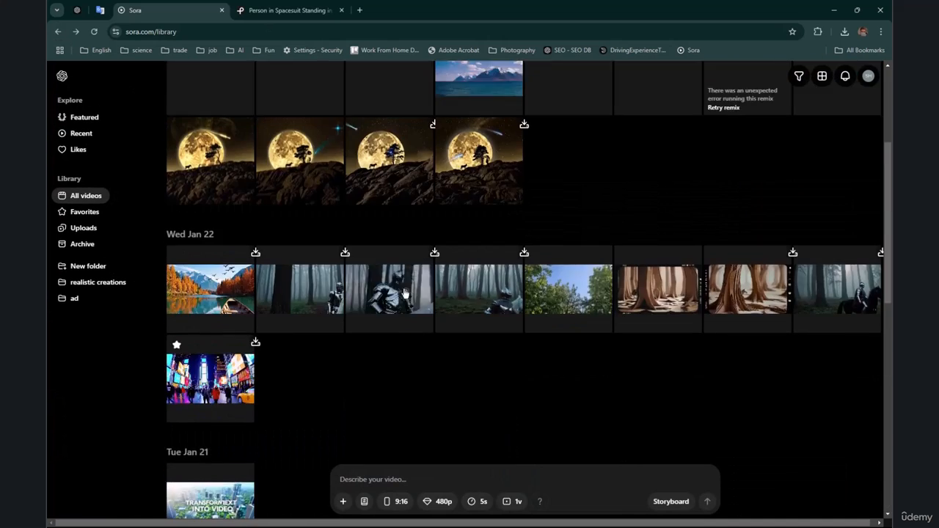
scroll(514, 308, "down", 6)
left_click(755, 291)
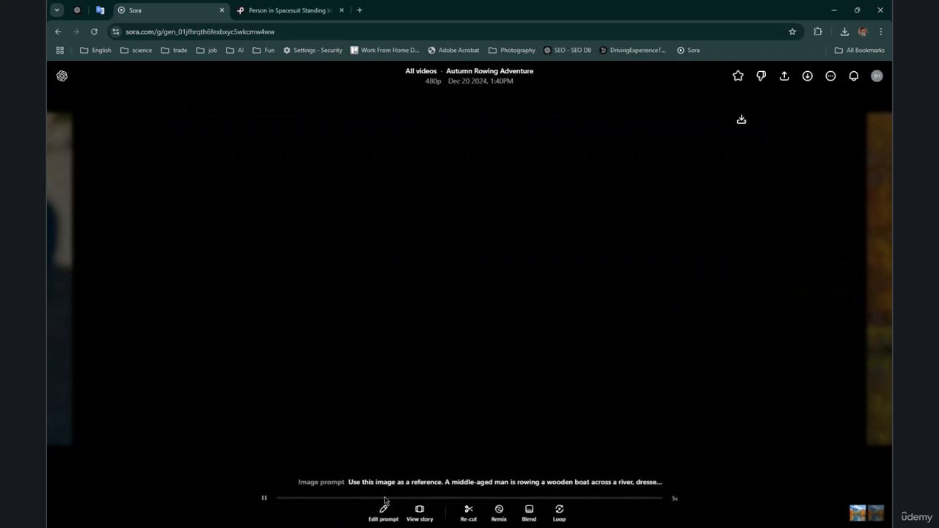
Step: Examine the Autumn Rowing Adventure video's full image prompt and reference picture, replay the video and return to the library
left_click(382, 512)
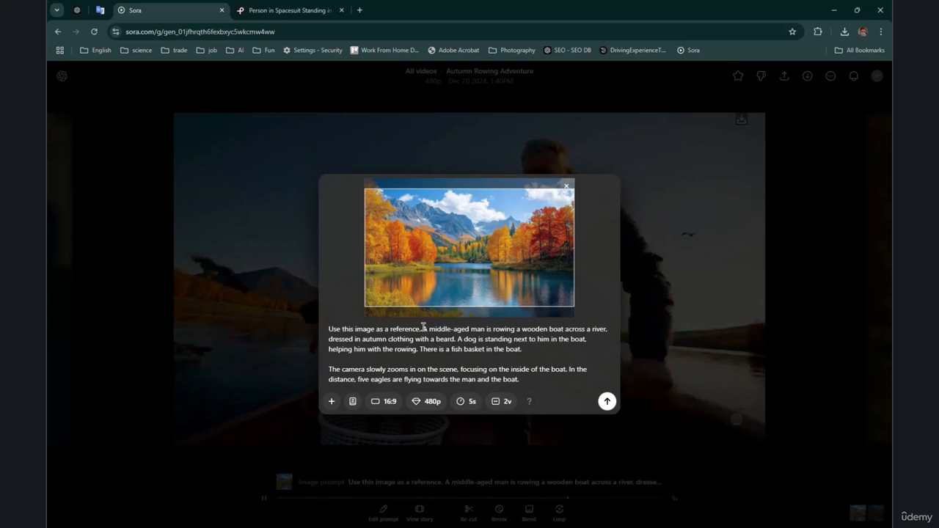
left_click_drag(423, 328, 713, 275)
left_click(713, 272)
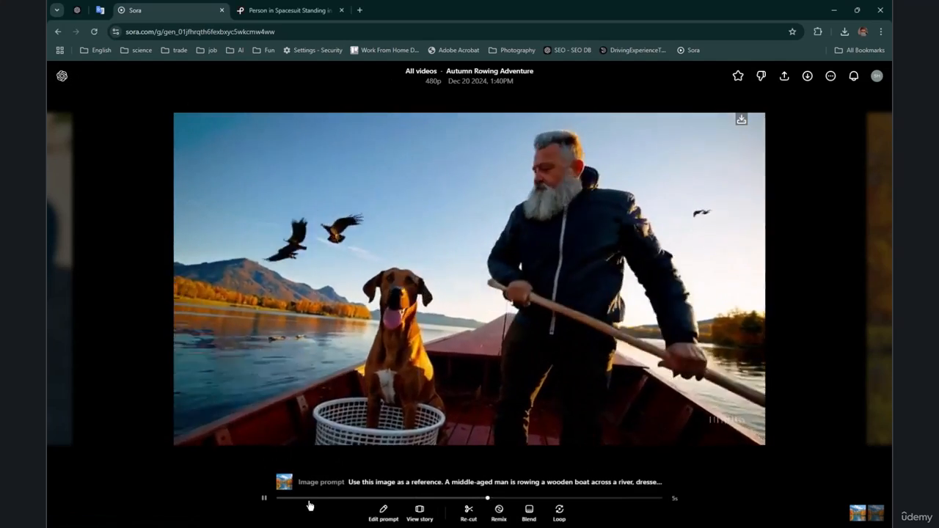
left_click(280, 499)
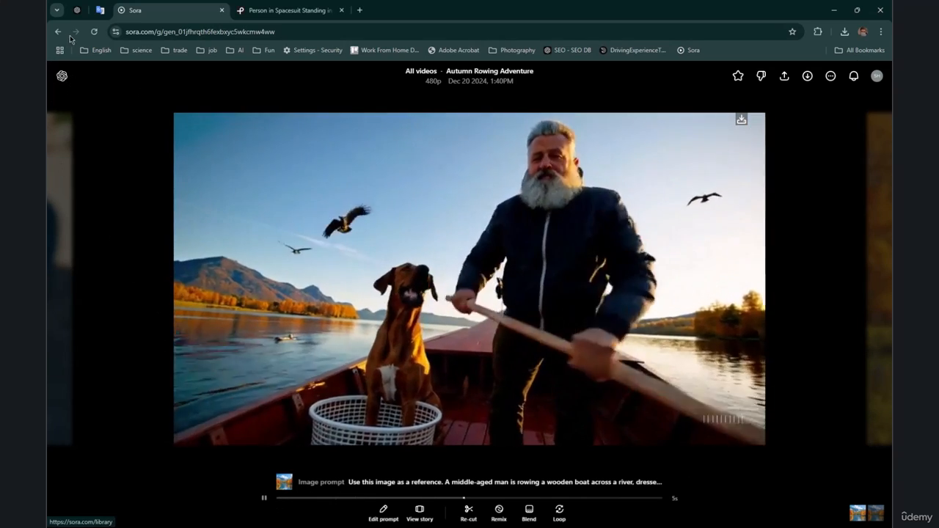
left_click(58, 31)
Step: Browse the library, open the moonlit silhouettes video from Jan 23, examine its remix prompt and strength, and return to the library
scroll(537, 364, "down", 3)
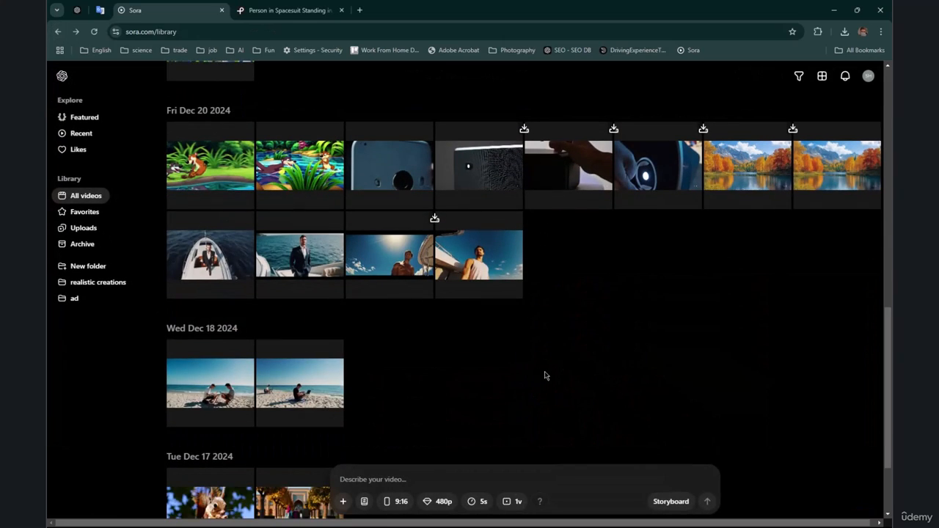
scroll(545, 376, "down", 3)
scroll(545, 376, "up", 3)
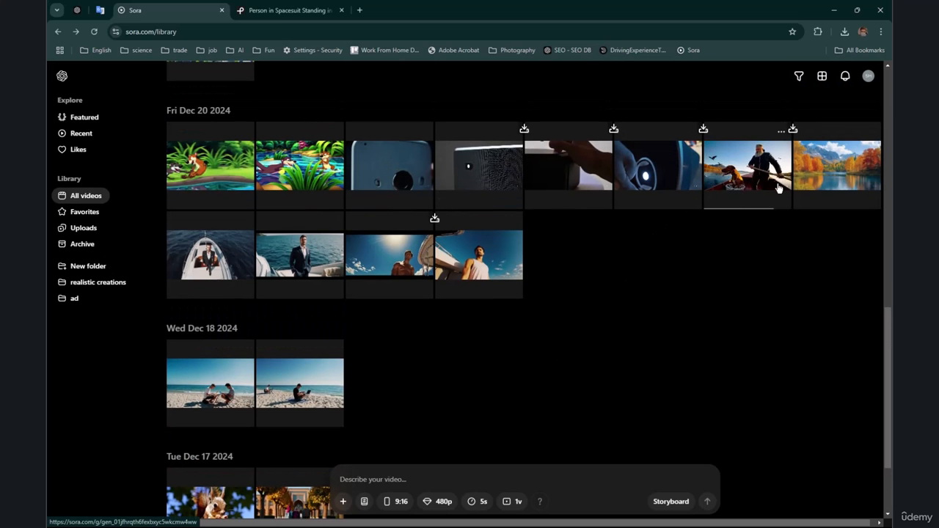
scroll(609, 323, "up", 5)
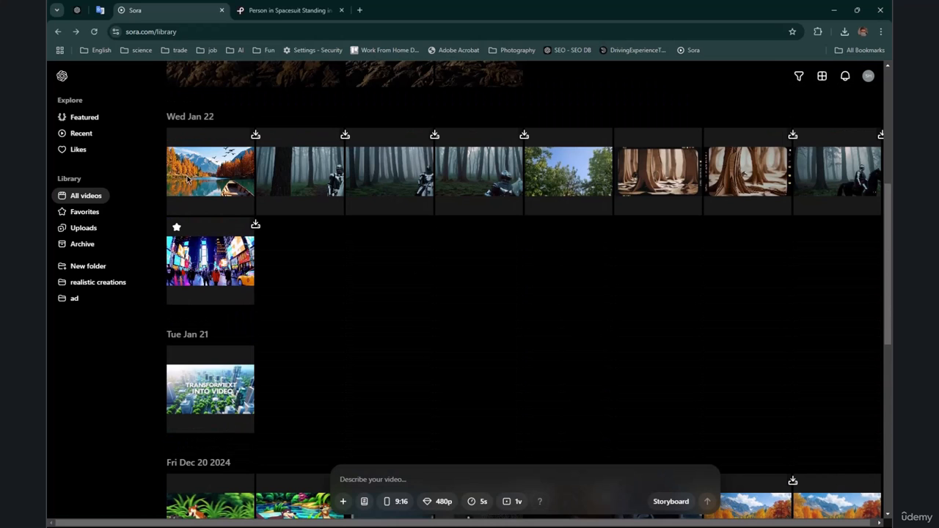
scroll(375, 331, "up", 5)
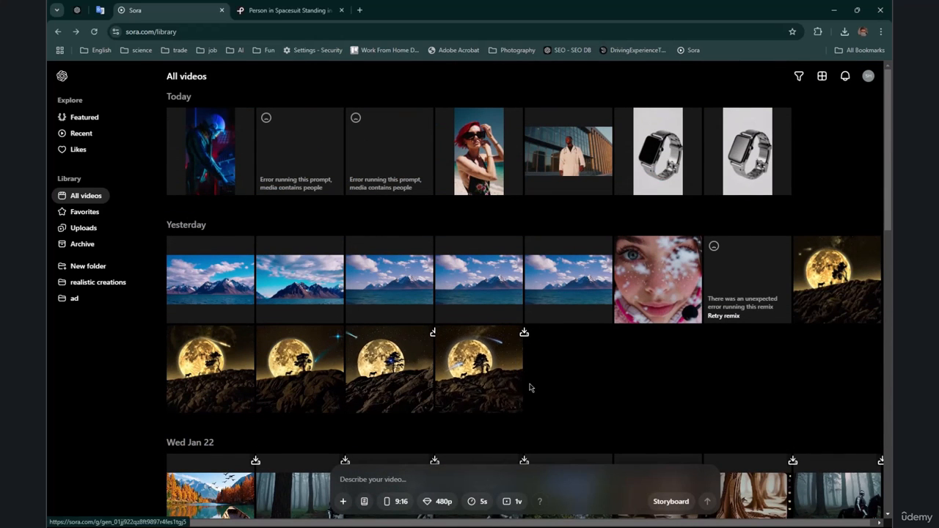
left_click(470, 382)
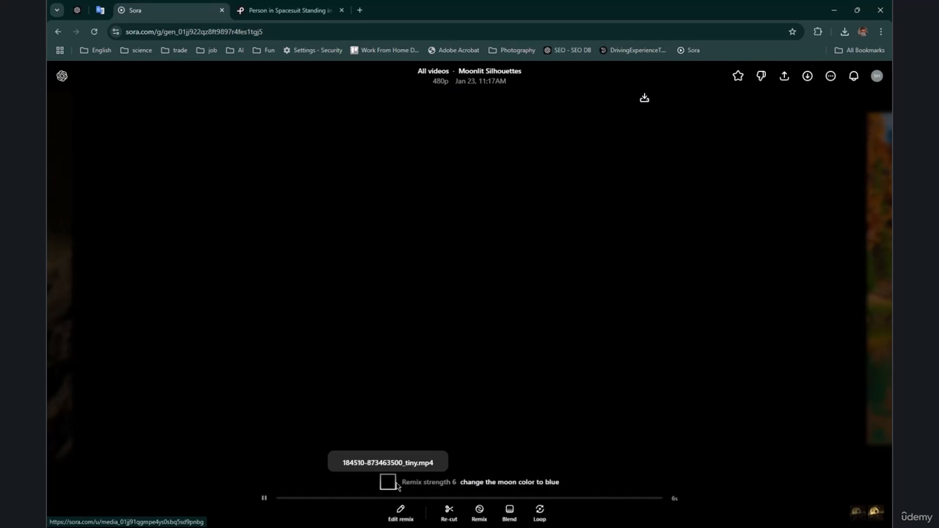
mouse_move(394, 488)
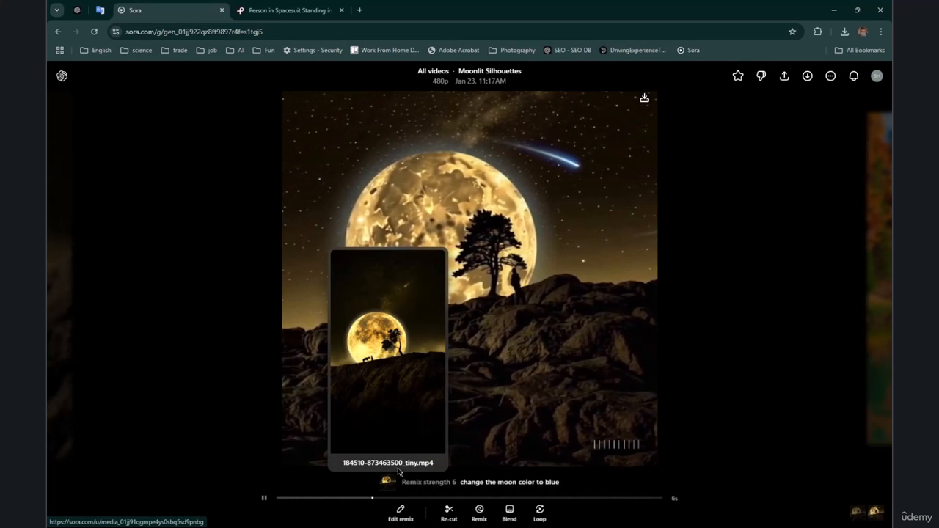
left_click(58, 32)
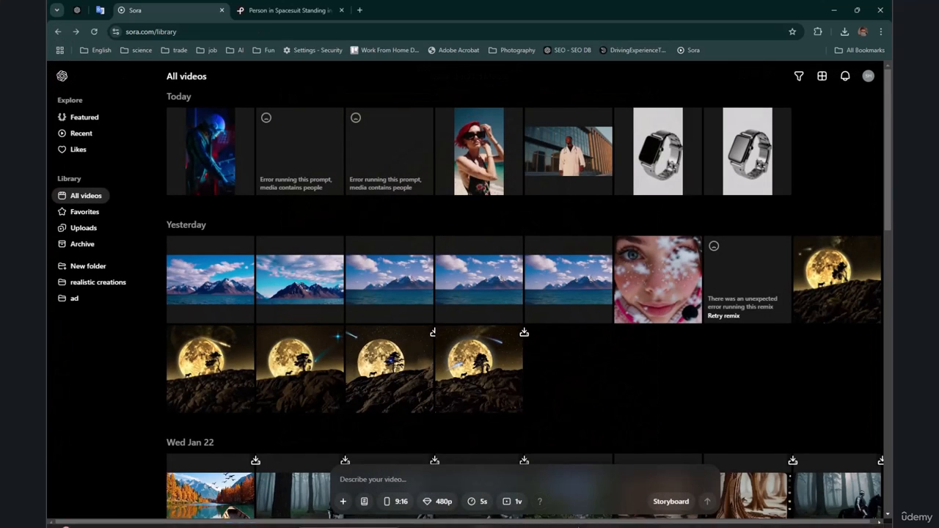
Step: Start a new storyboard and open the media options for its first scene
left_click(664, 501)
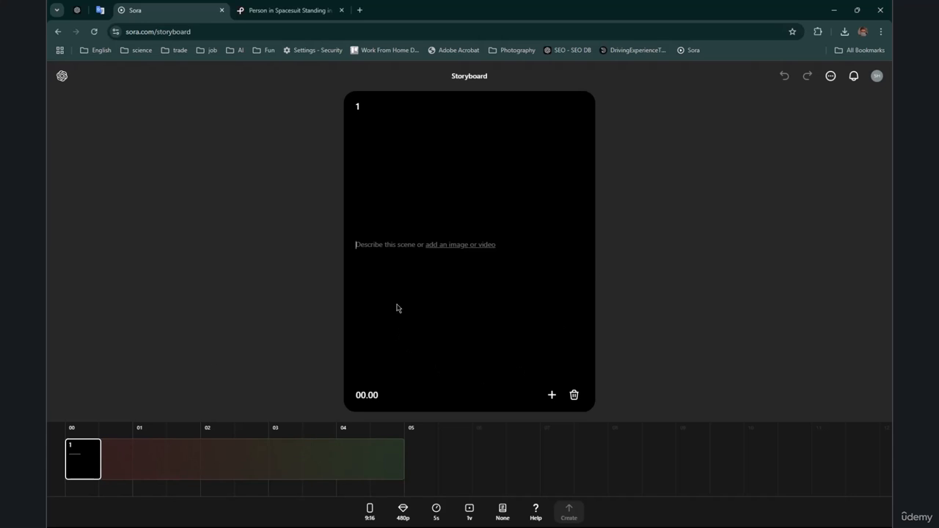
left_click(552, 396)
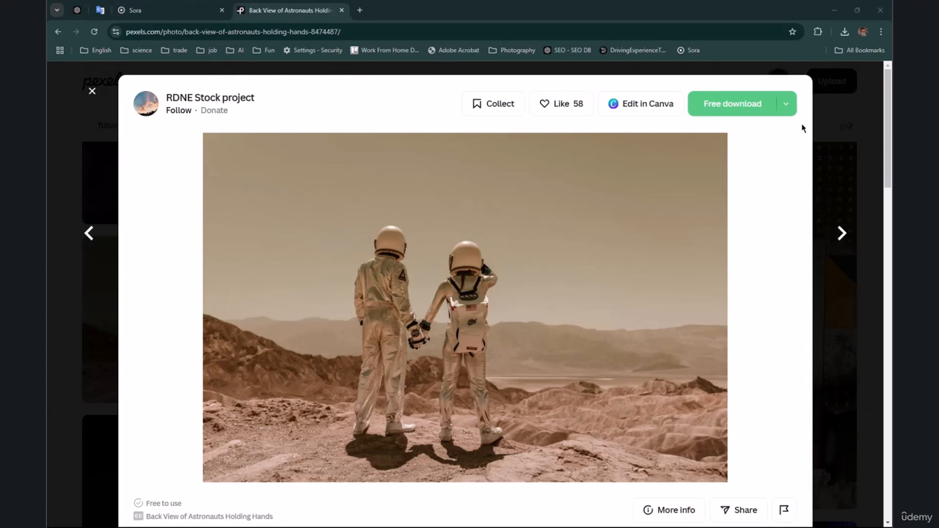
Step: On Pexels, download the photo of two astronauts holding hands in Medium size (1280x853) and return to the search results
left_click(784, 104)
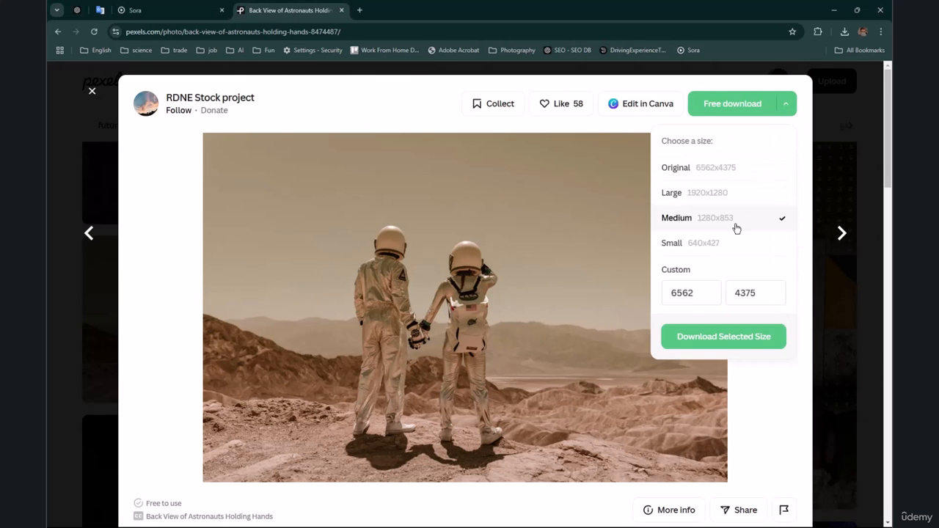
left_click(740, 345)
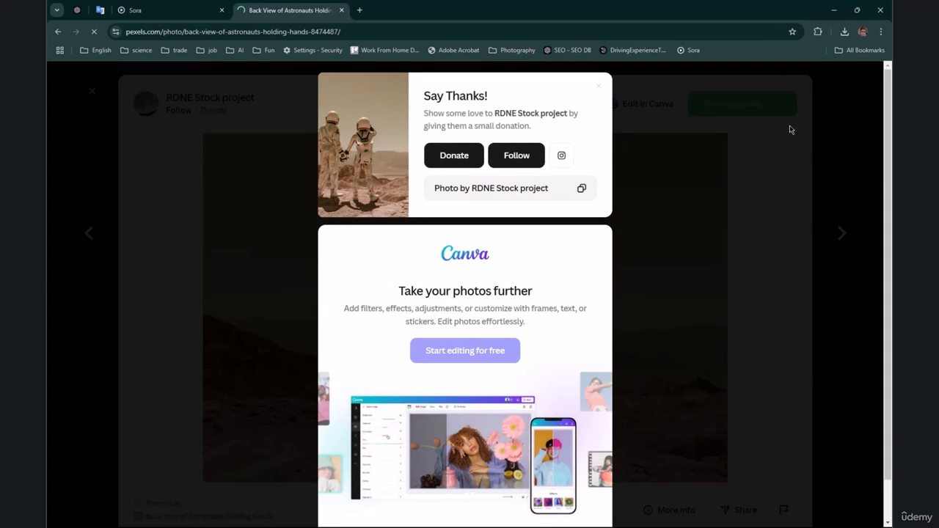
left_click(839, 119)
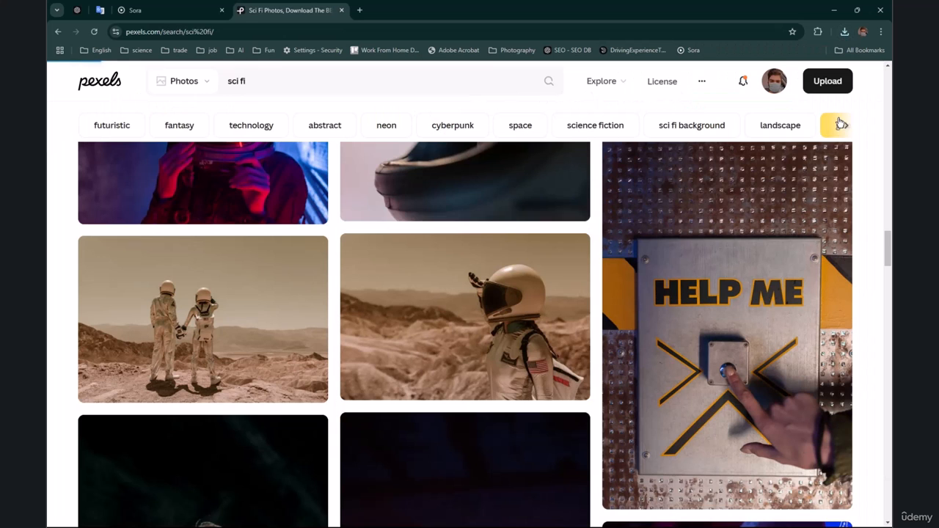
Step: Open the photo of the single astronaut wearing a helmet and download it in Medium size
left_click(580, 293)
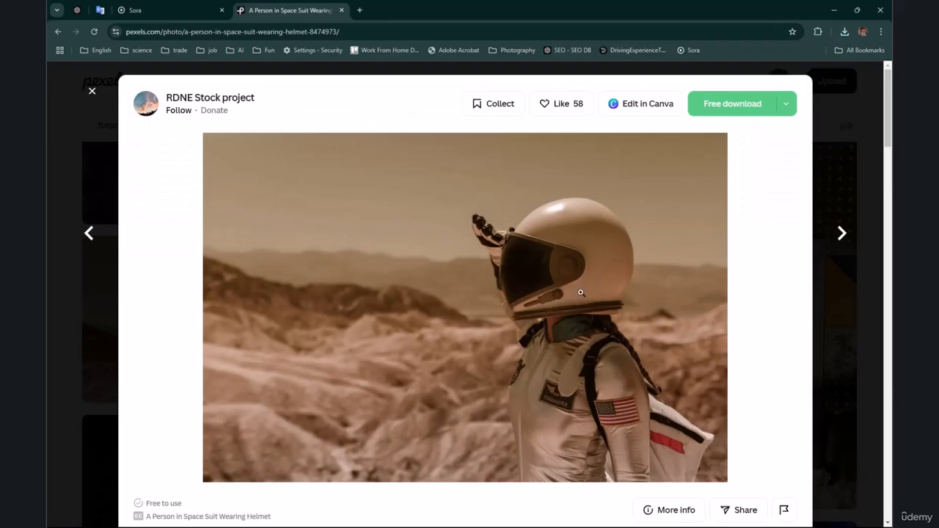
left_click(786, 103)
left_click(714, 245)
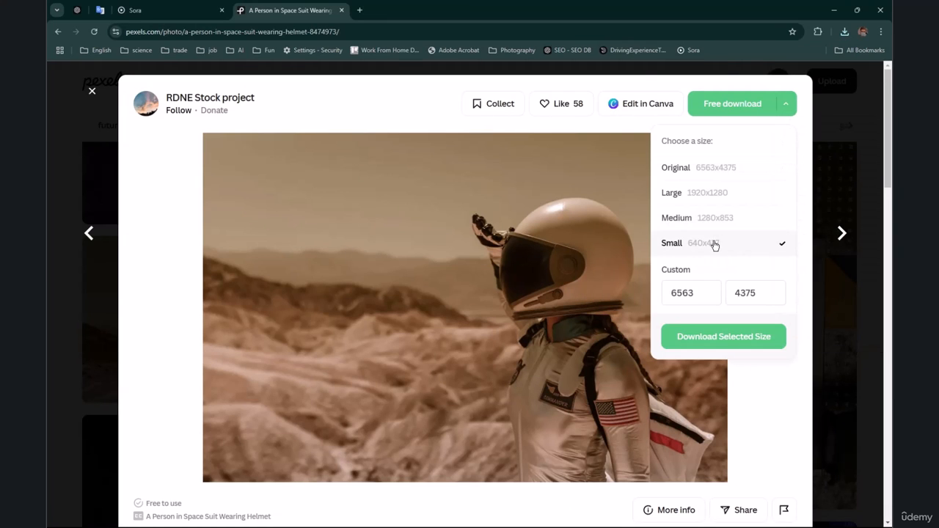
left_click(731, 222)
left_click(729, 339)
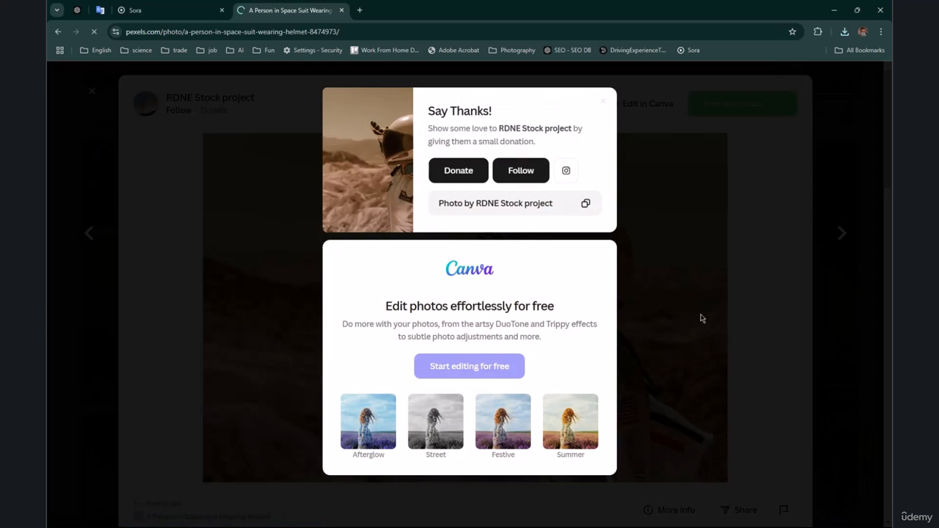
left_click(717, 292)
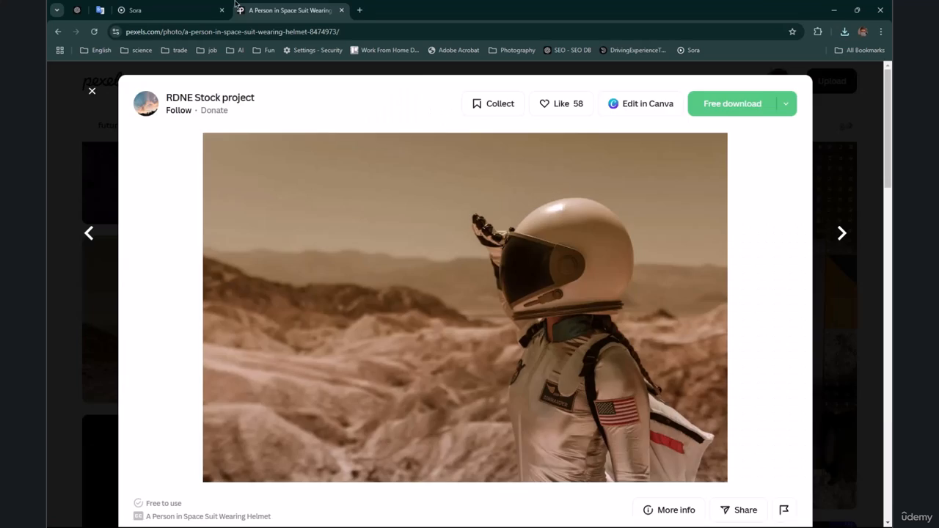
Step: Switch back to Sora, preview the downloaded pexels-rdne-8474487.jpg in a separate tab and close it again
left_click(205, 16)
left_click(845, 33)
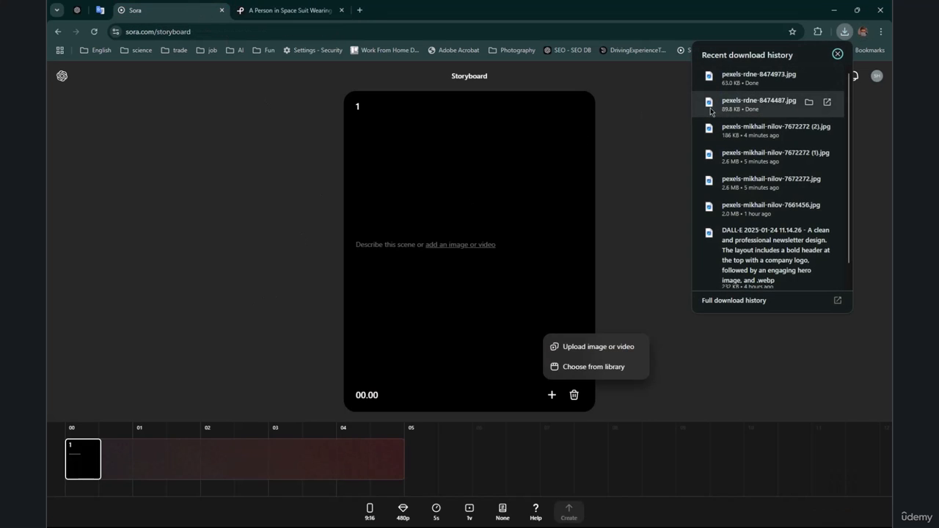
left_click_drag(734, 110, 249, 6)
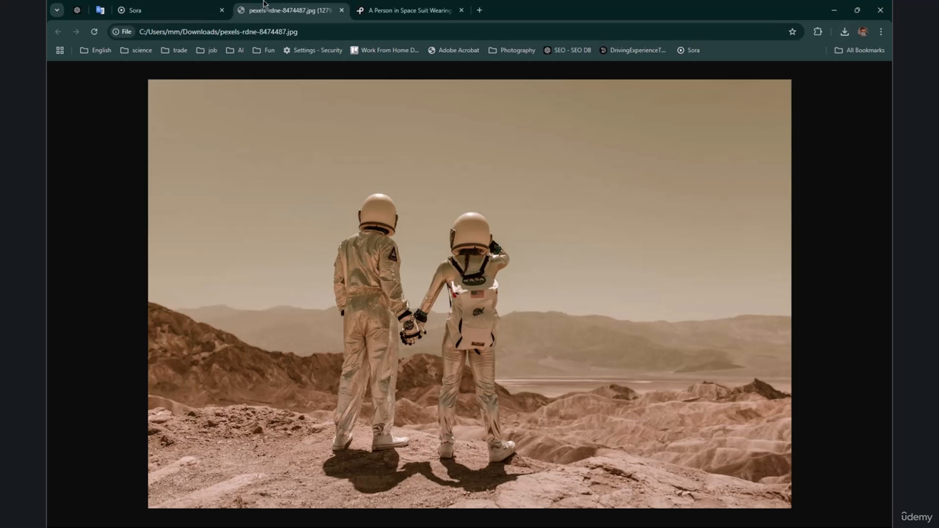
key("ctrl+w")
Step: Upload the pexels-rdne-8474973 photo from Downloads into the storyboard's first scene
left_click(462, 246)
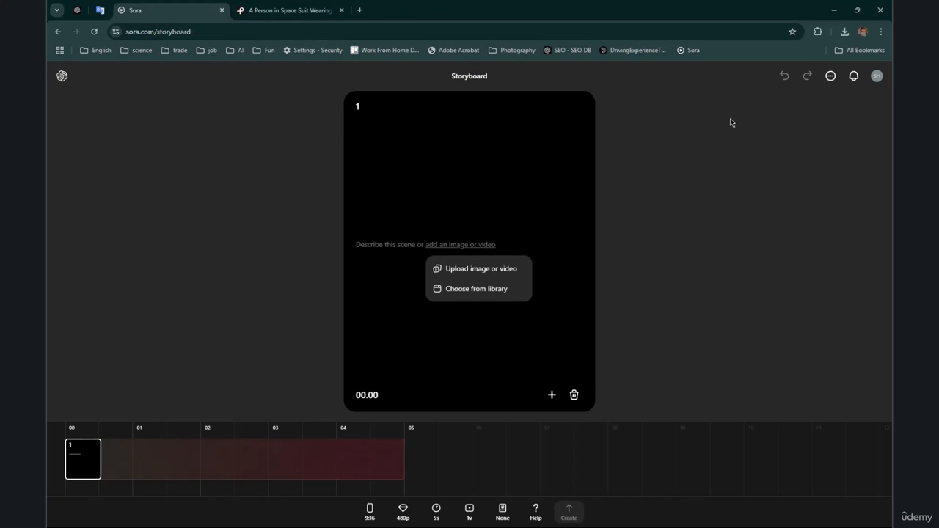
left_click(491, 271)
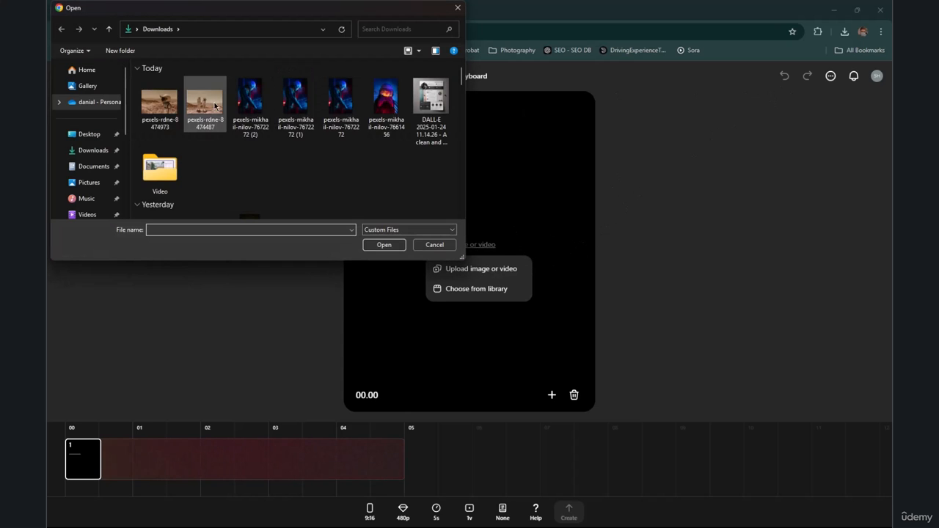
double_click(168, 106)
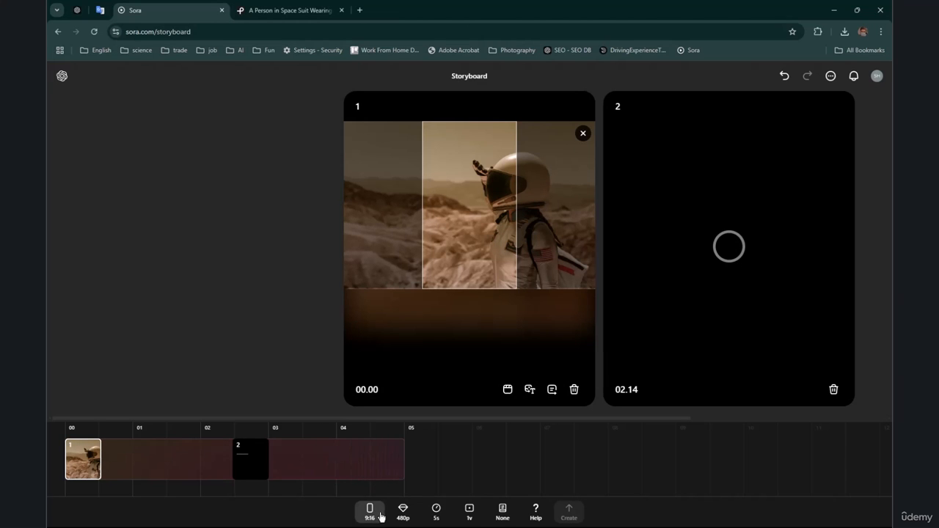
Step: Set the storyboard's aspect ratio to 16:9 and shift the photo's crop frame upward to include the astronaut's whole helmet
left_click(369, 511)
left_click(392, 447)
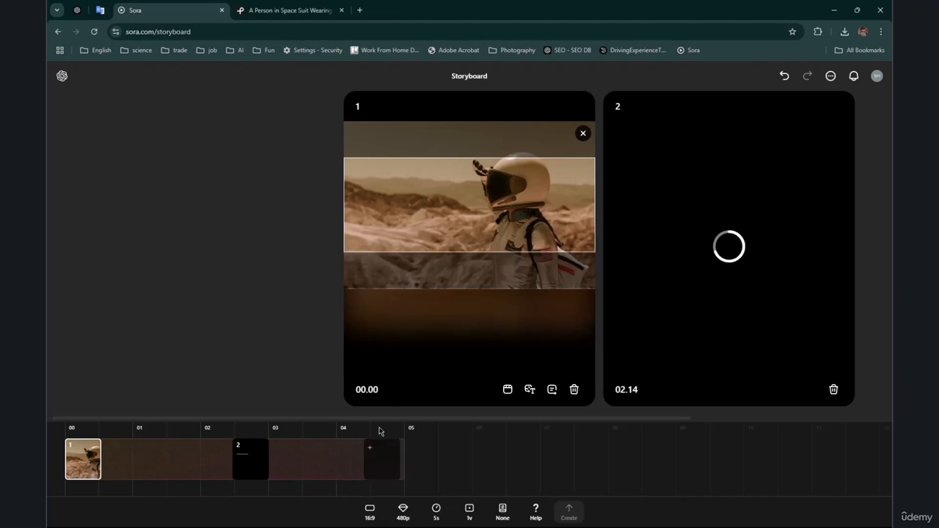
left_click_drag(461, 281, 478, 177)
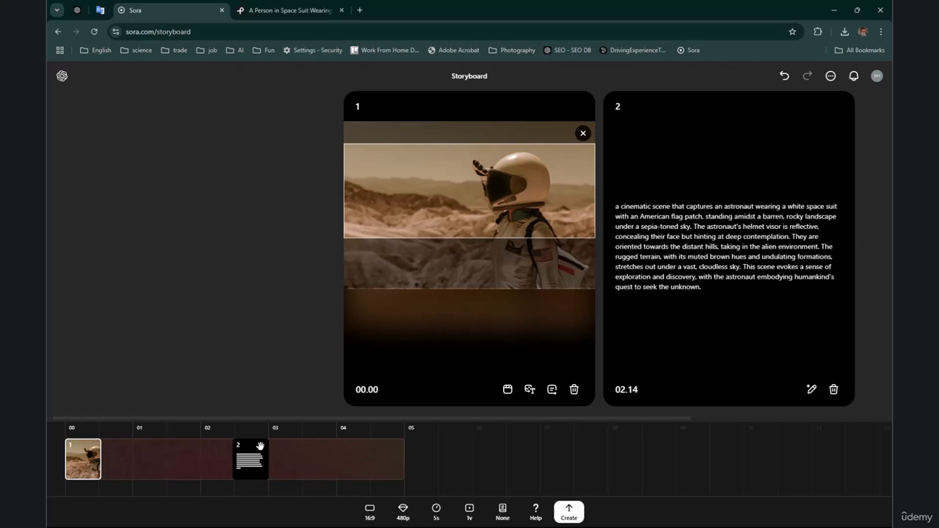
Step: Move the second scene to 00.16 and append "In the background, show a spaceship crashing down, creating a fiery explosion." to its description
left_click_drag(260, 446, 134, 467)
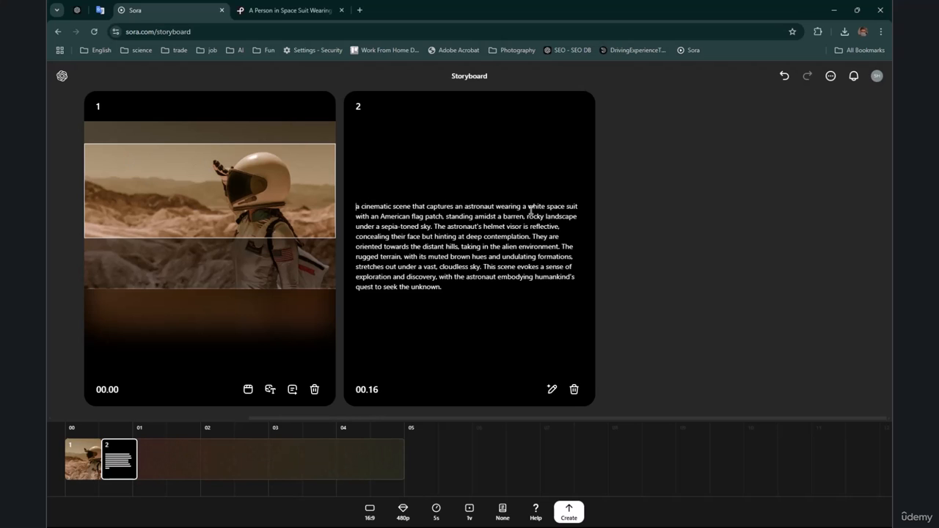
left_click_drag(356, 217, 445, 317)
left_click(448, 288)
type("n the background, show a spaceship crashing down, creating a fiery explosion.")
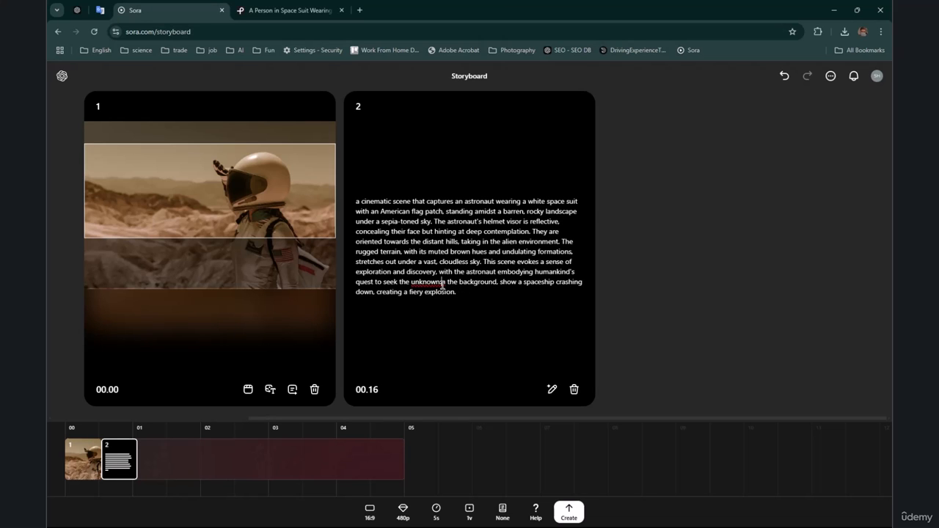
type("I")
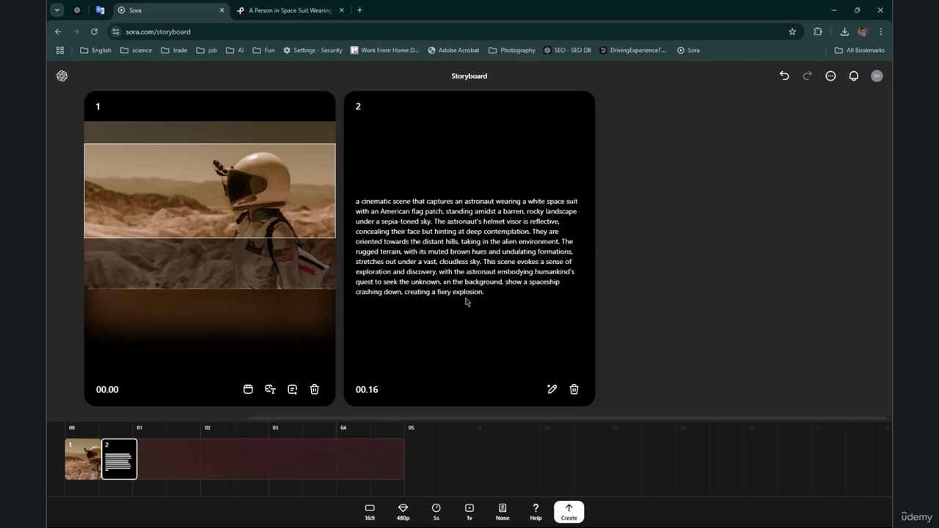
Step: Add a third scene at 01.02 and upload the downloaded photo of the two astronauts into it
left_click(157, 462)
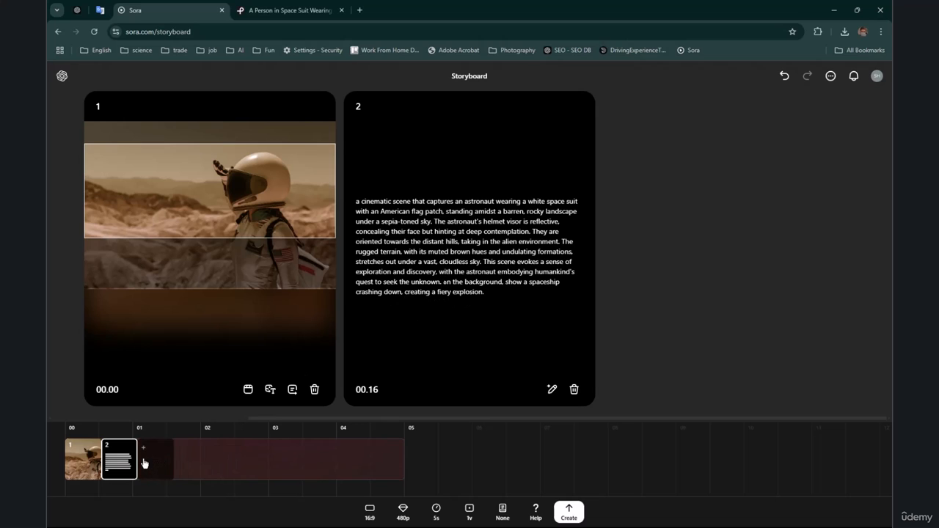
left_click(844, 32)
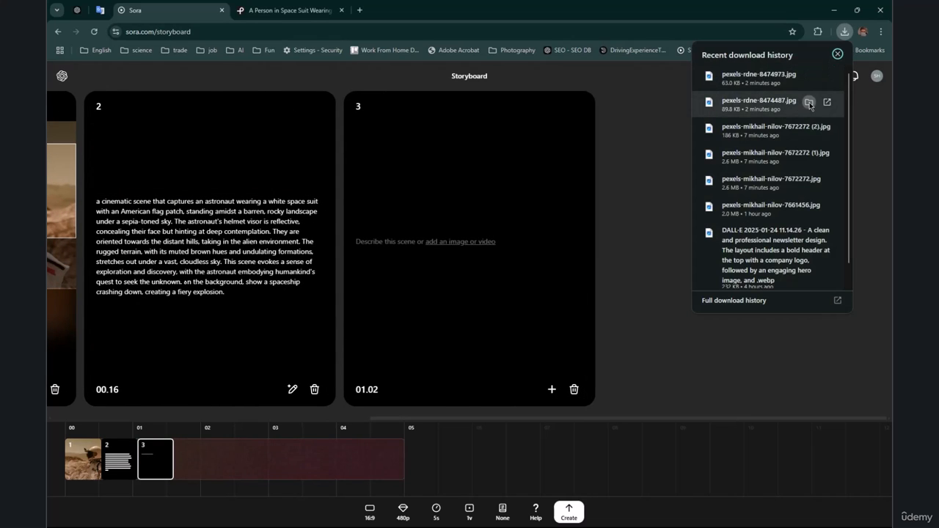
left_click(474, 243)
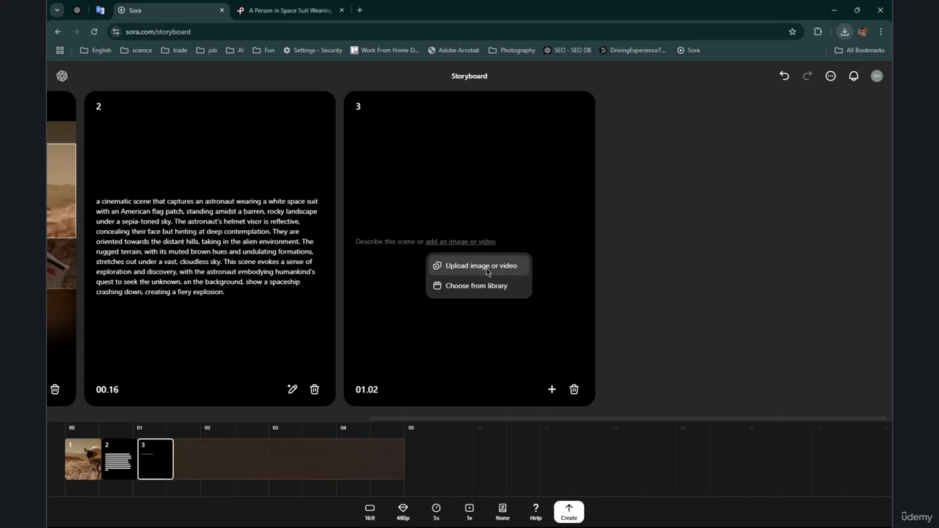
left_click(487, 272)
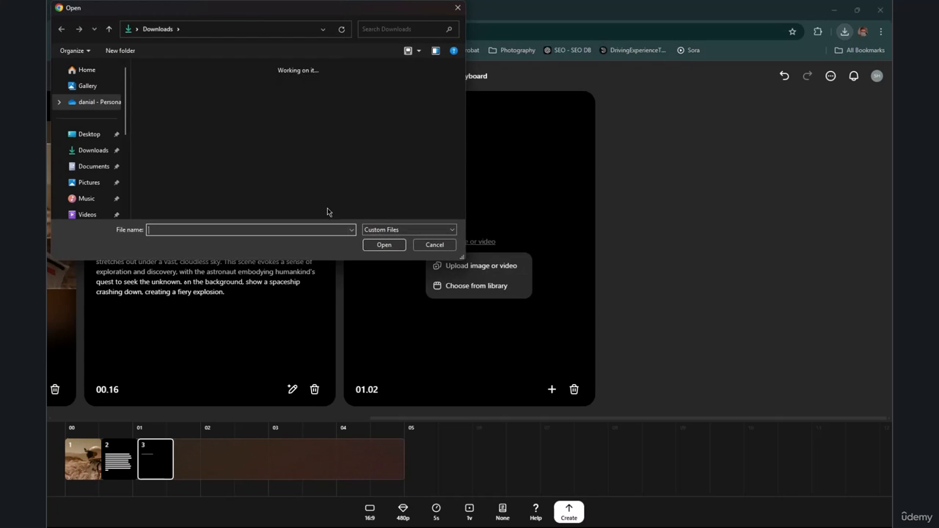
double_click(214, 113)
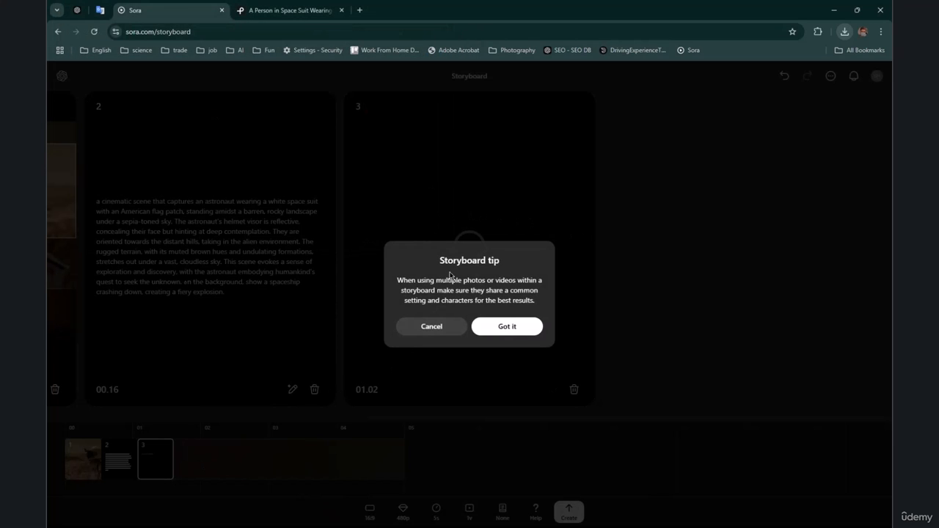
Step: Read the storyboard tip about using multiple photos or videos and accept it to finish adding the photo
left_click_drag(434, 281, 533, 311)
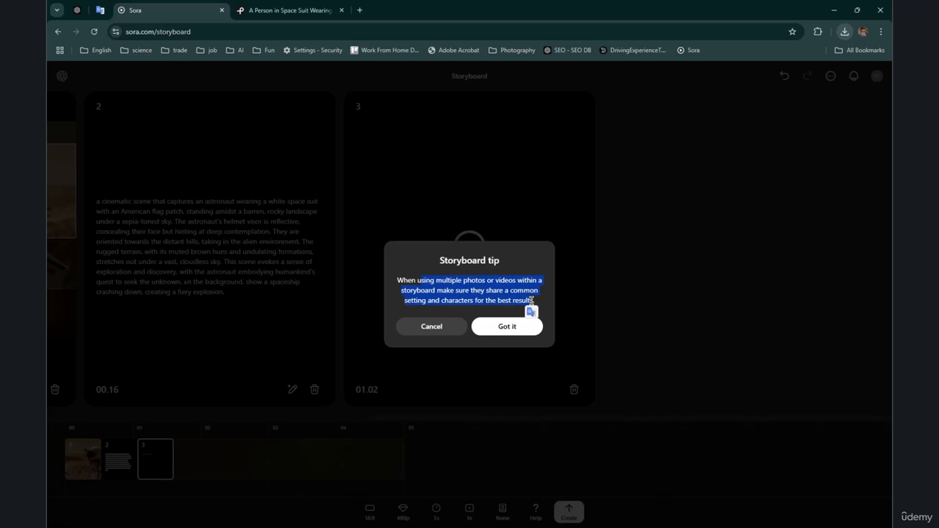
left_click(456, 278)
left_click_drag(397, 280, 491, 294)
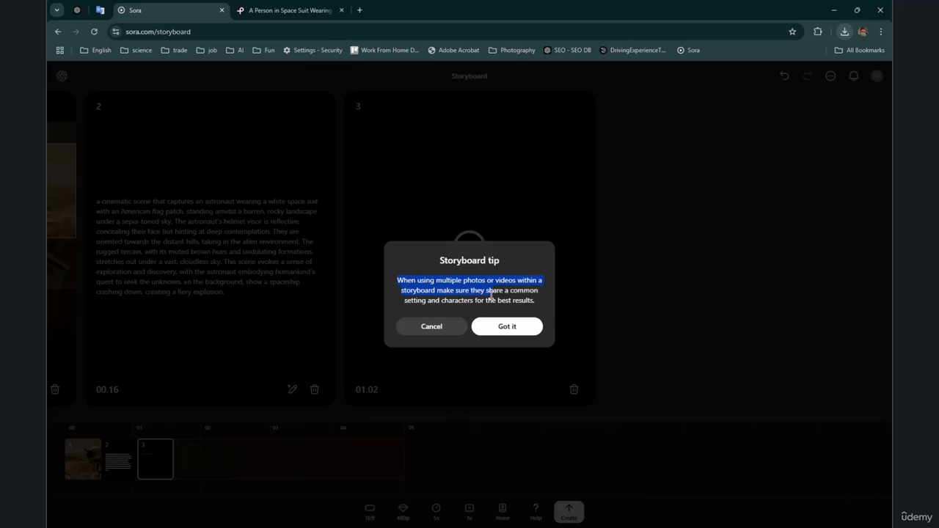
left_click_drag(491, 294, 491, 294)
left_click(465, 265)
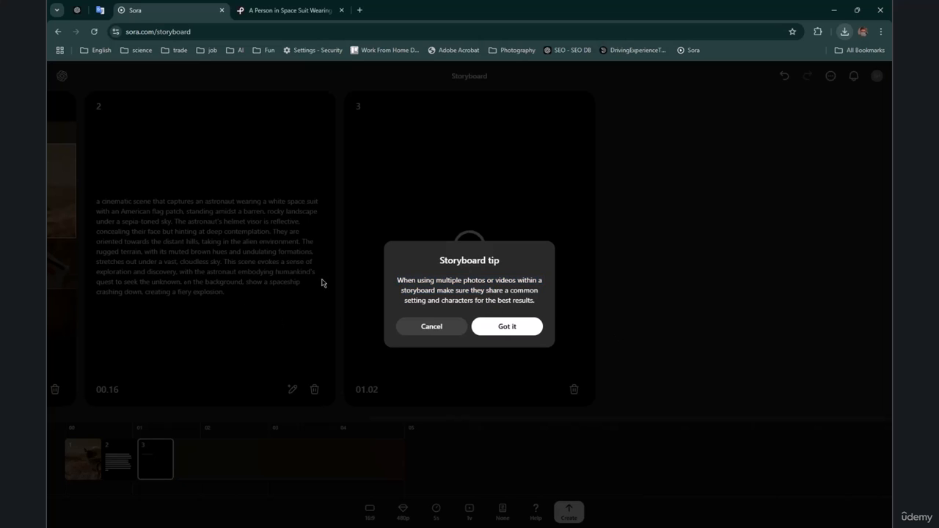
left_click(514, 328)
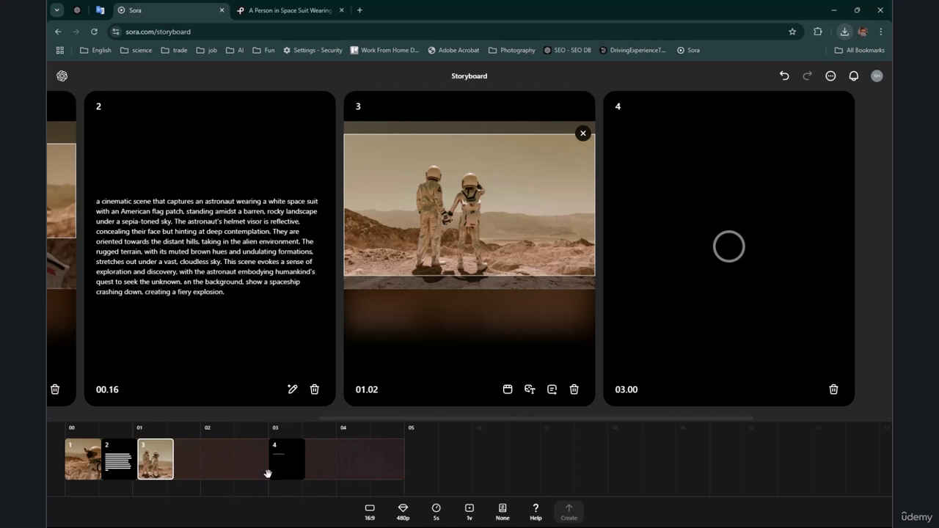
Step: Move the fourth scene to 01.18 and replace its description after "as if searching for" with "the crashed spaceship, they are shocked"
left_click_drag(268, 478, 181, 475)
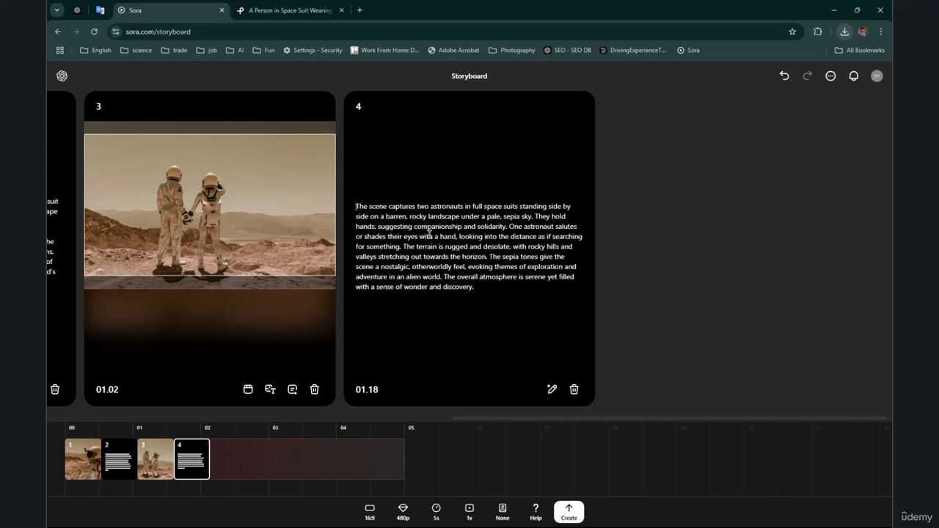
left_click_drag(488, 292, 505, 304)
left_click(454, 246)
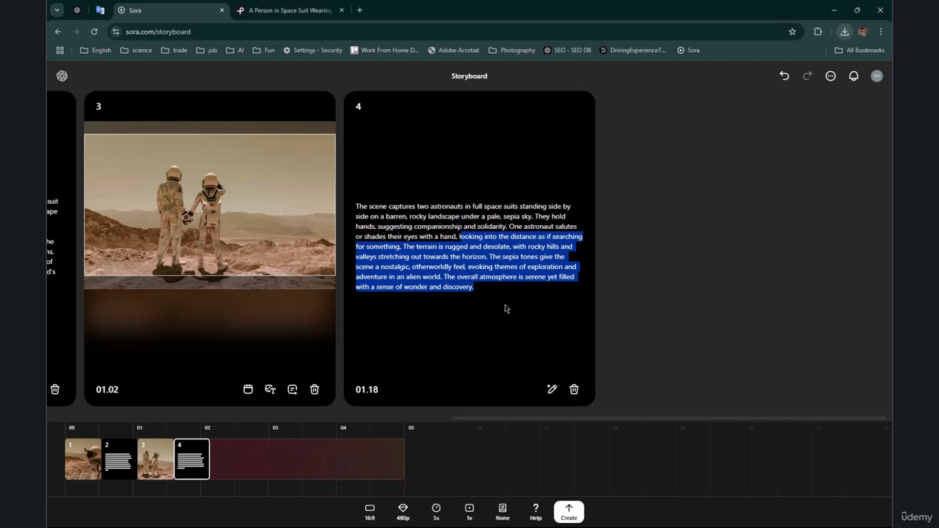
left_click(398, 250)
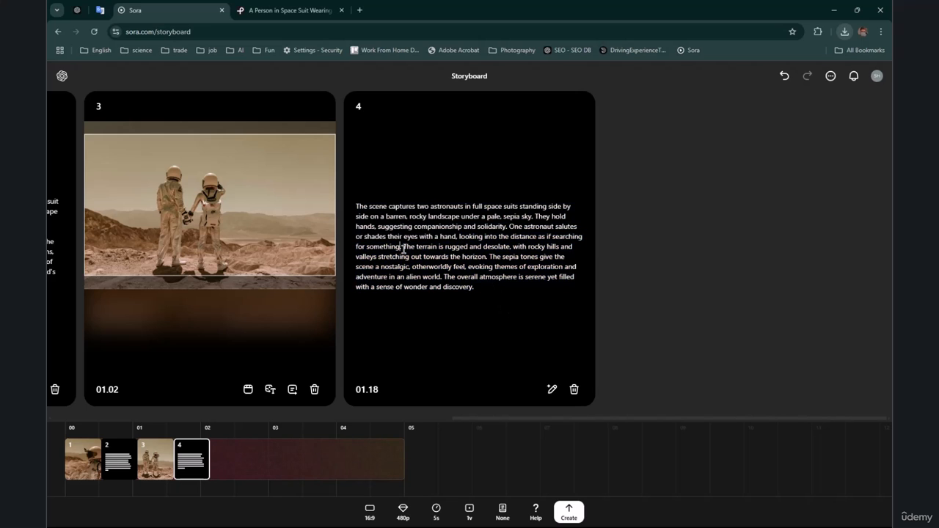
left_click_drag(366, 247, 505, 318)
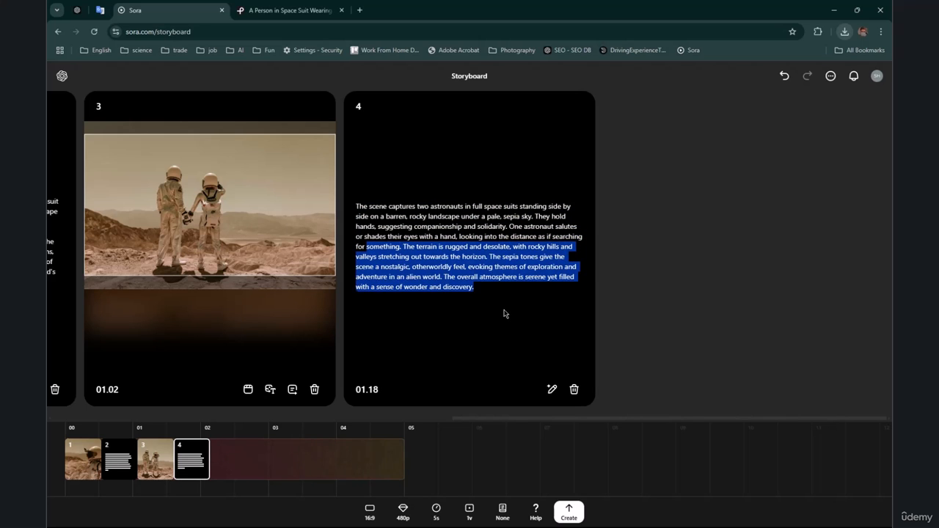
type("la")
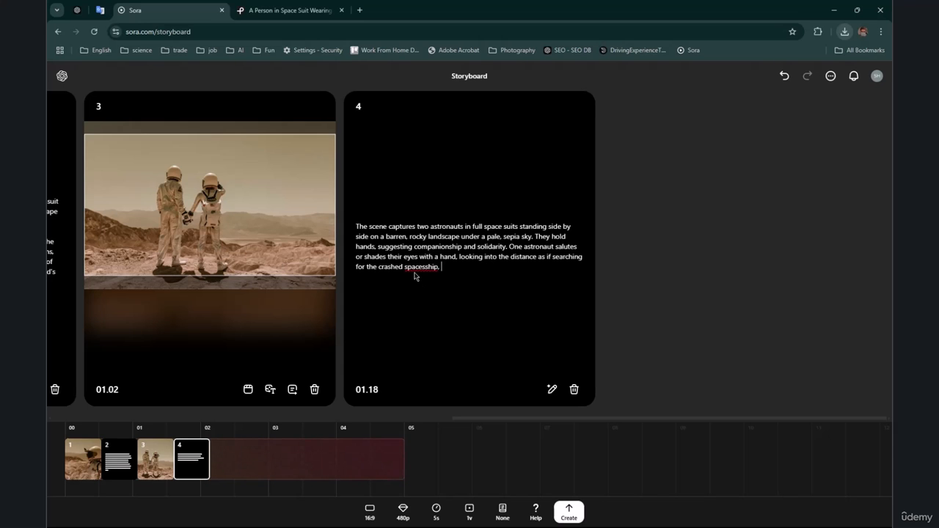
right_click(414, 273)
right_click(418, 268)
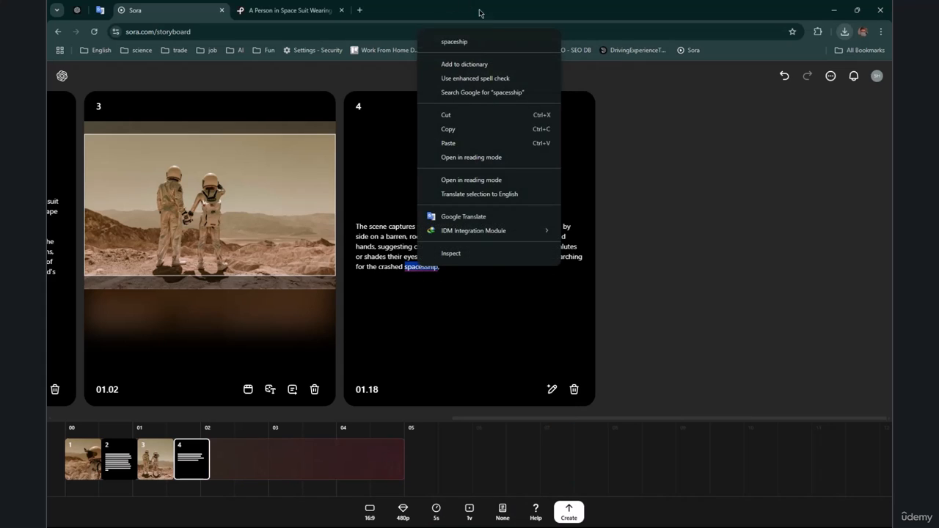
left_click(465, 157)
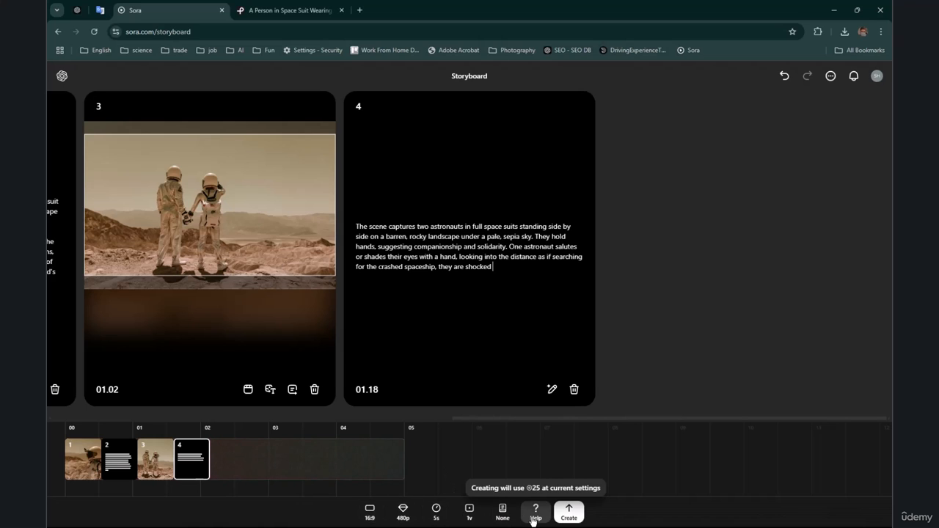
Step: Generate the video from the storyboard at 16:9, 480p and 5s, and open the result from the recent activity
left_click(564, 514)
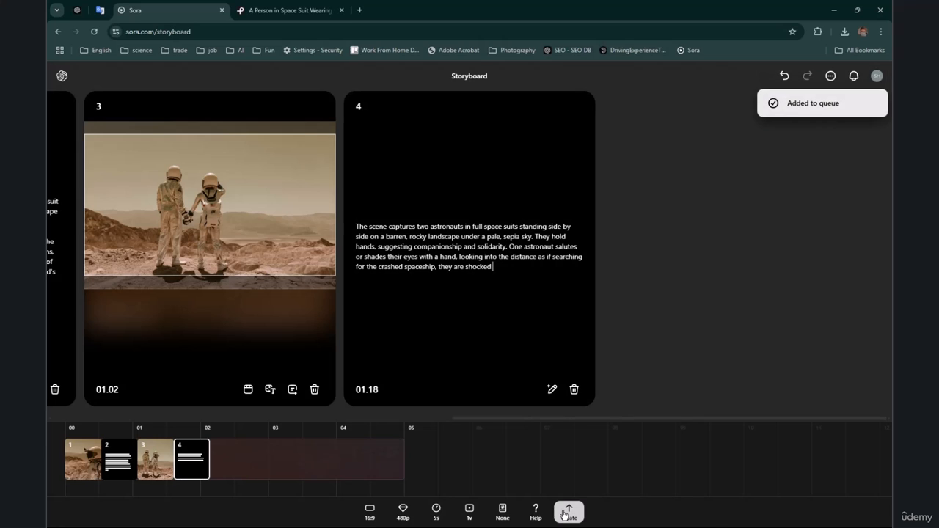
left_click(854, 75)
left_click(833, 109)
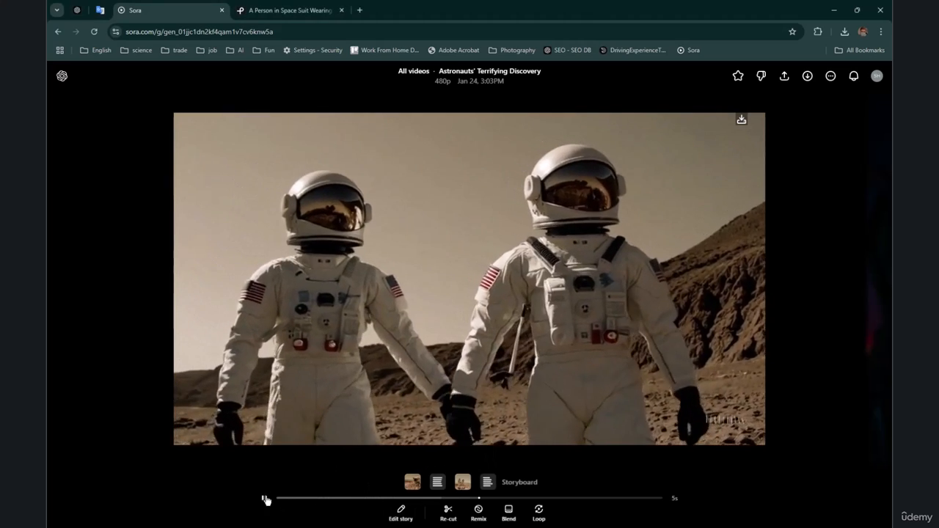
Step: Pause the generated astronaut video, scrub through it from the start, and reopen it from the library of all videos
left_click(265, 499)
left_click(278, 500)
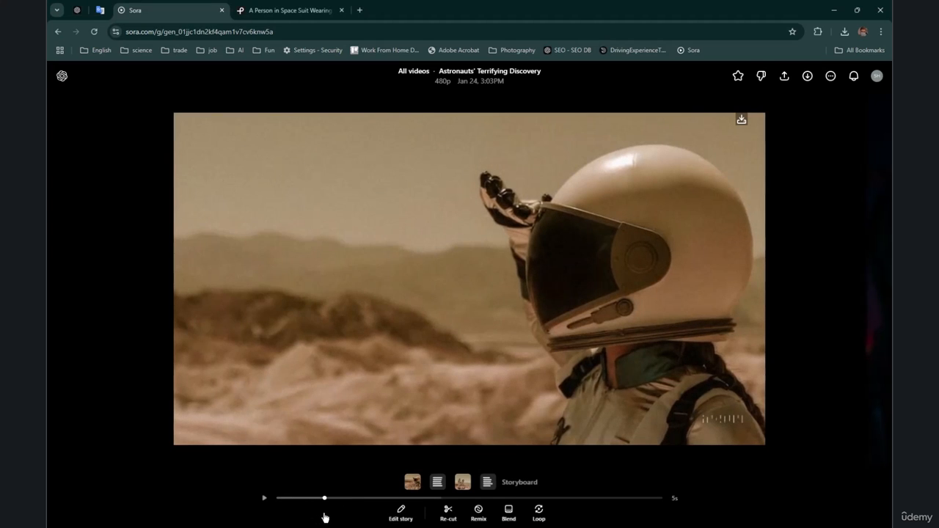
left_click_drag(329, 520, 341, 522)
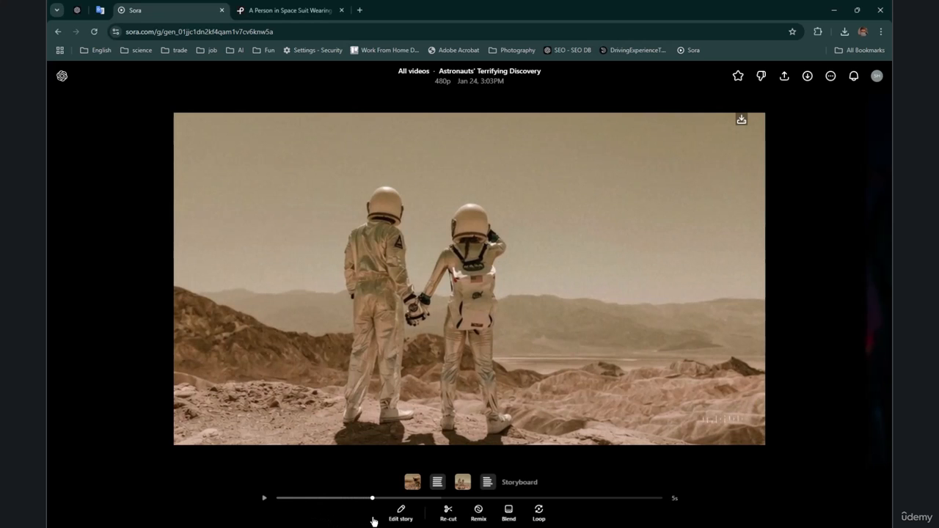
mouse_move(383, 522)
left_mouse_down()
mouse_move(474, 521)
mouse_move(295, 511)
mouse_move(665, 498)
mouse_move(455, 496)
mouse_move(487, 483)
left_mouse_up()
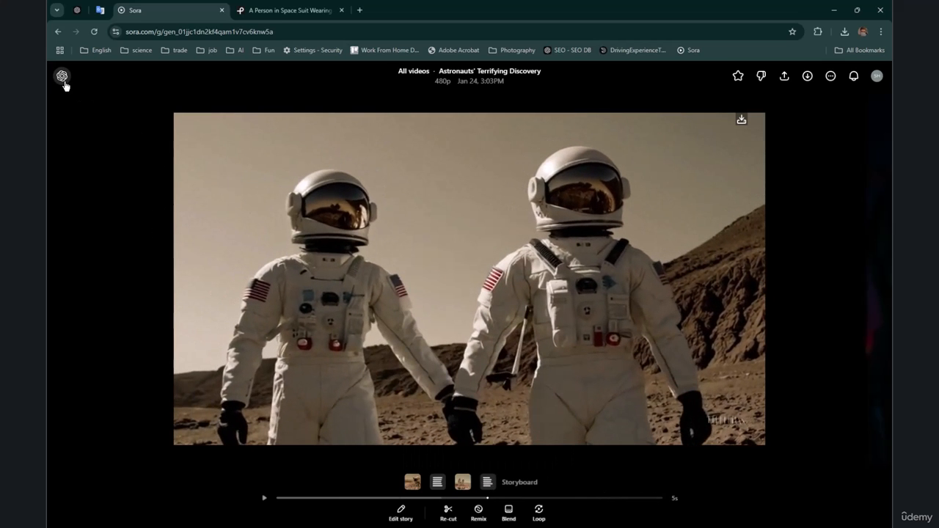
left_click(125, 84)
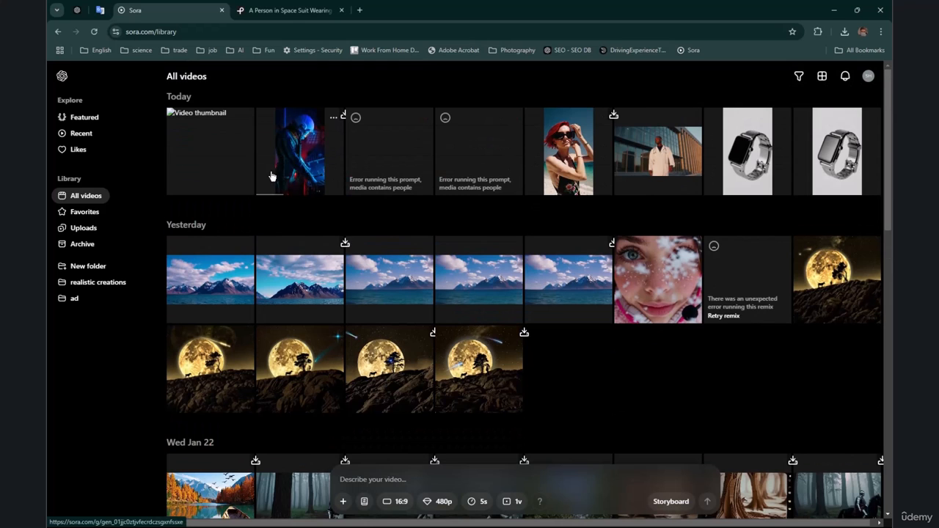
left_click(232, 167)
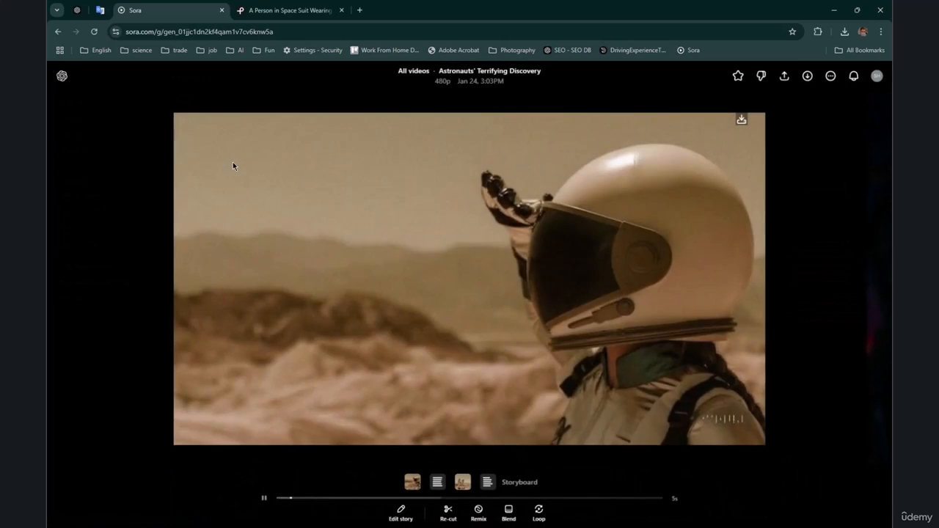